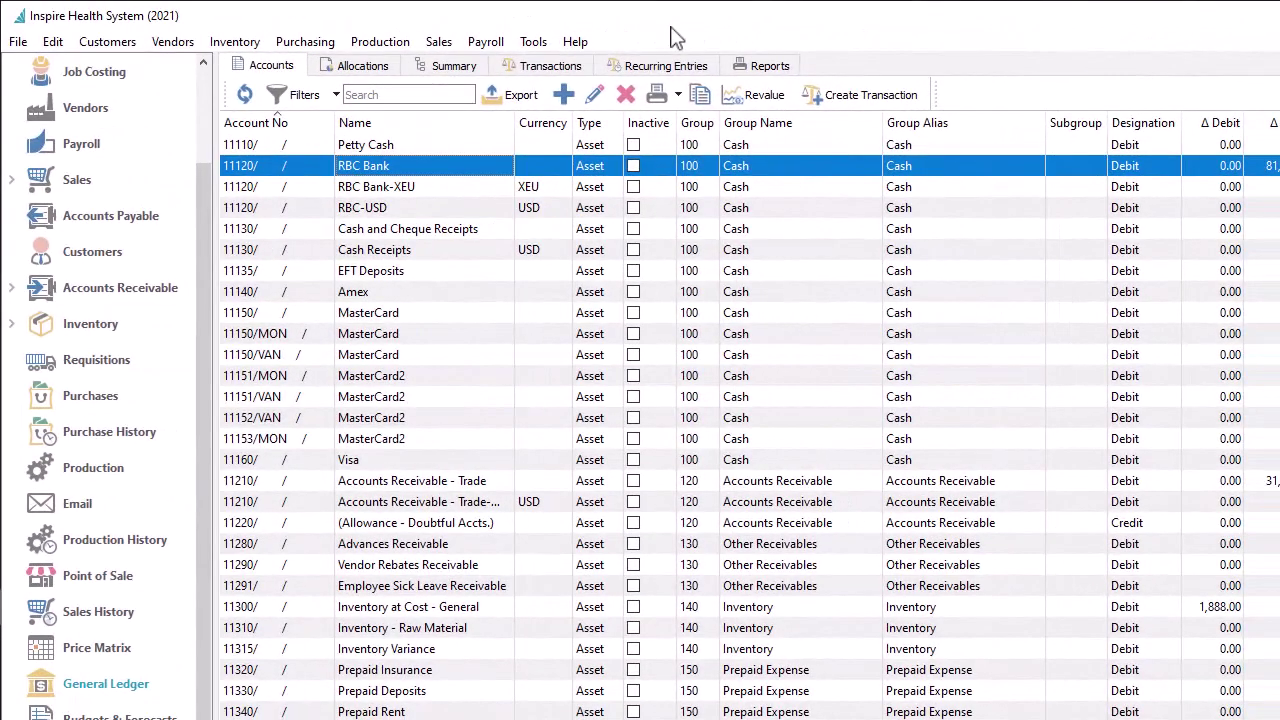
# Step: Open the RBC Bank account and bring up its list of GL account reconciliations
pyautogui.doubleClick(512, 168)
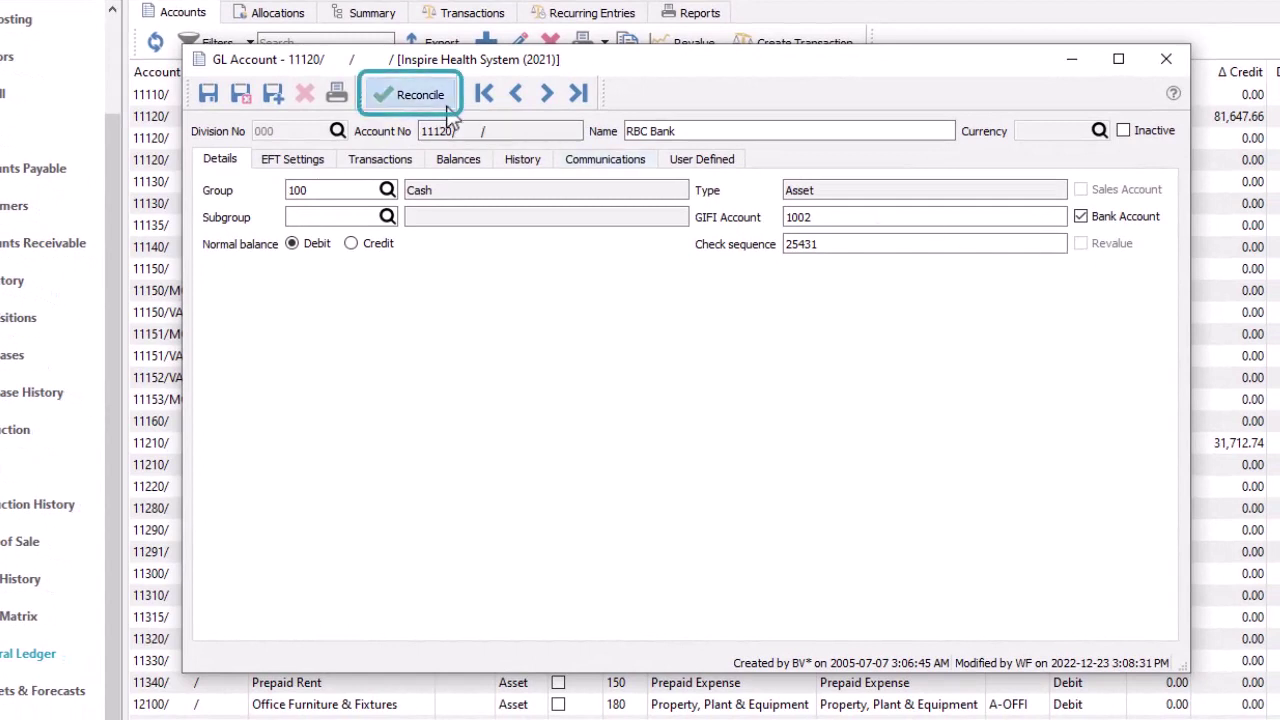
pyautogui.click(418, 95)
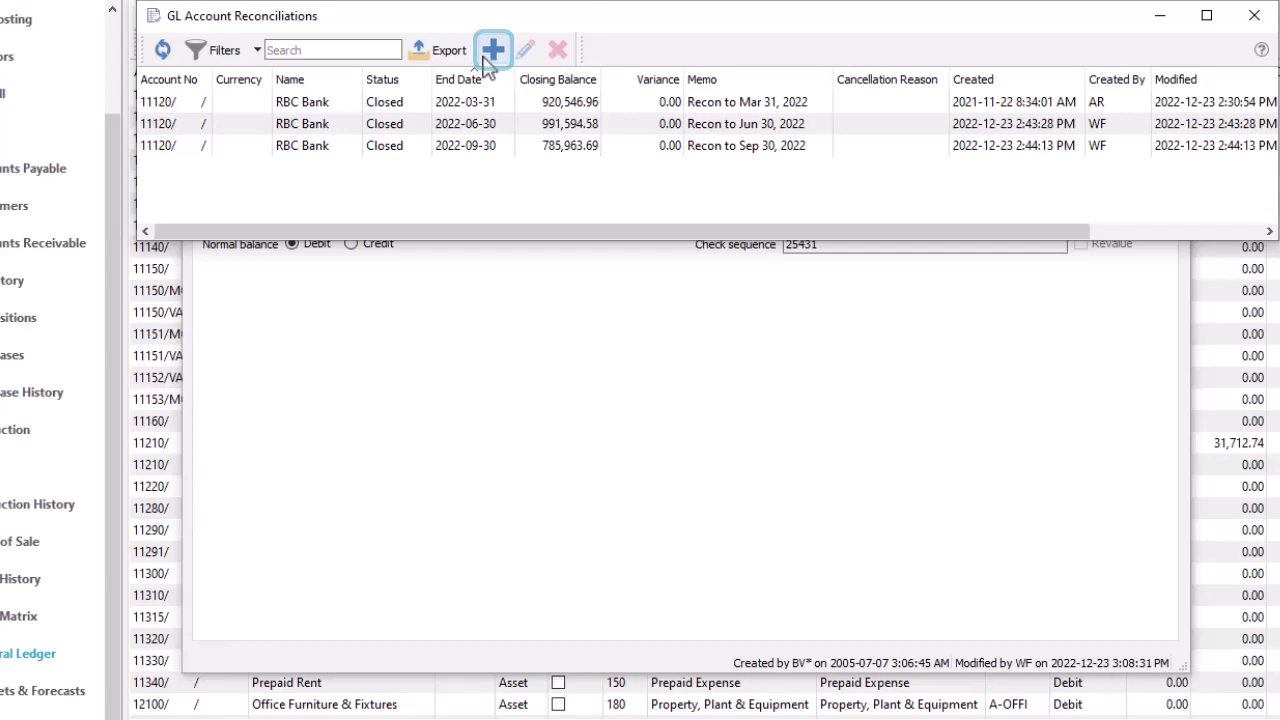
# Step: Start a new RBC Bank reconciliation ending 2022-11-30, showing all transactions, with closing balance 883,629.03
pyautogui.click(489, 52)
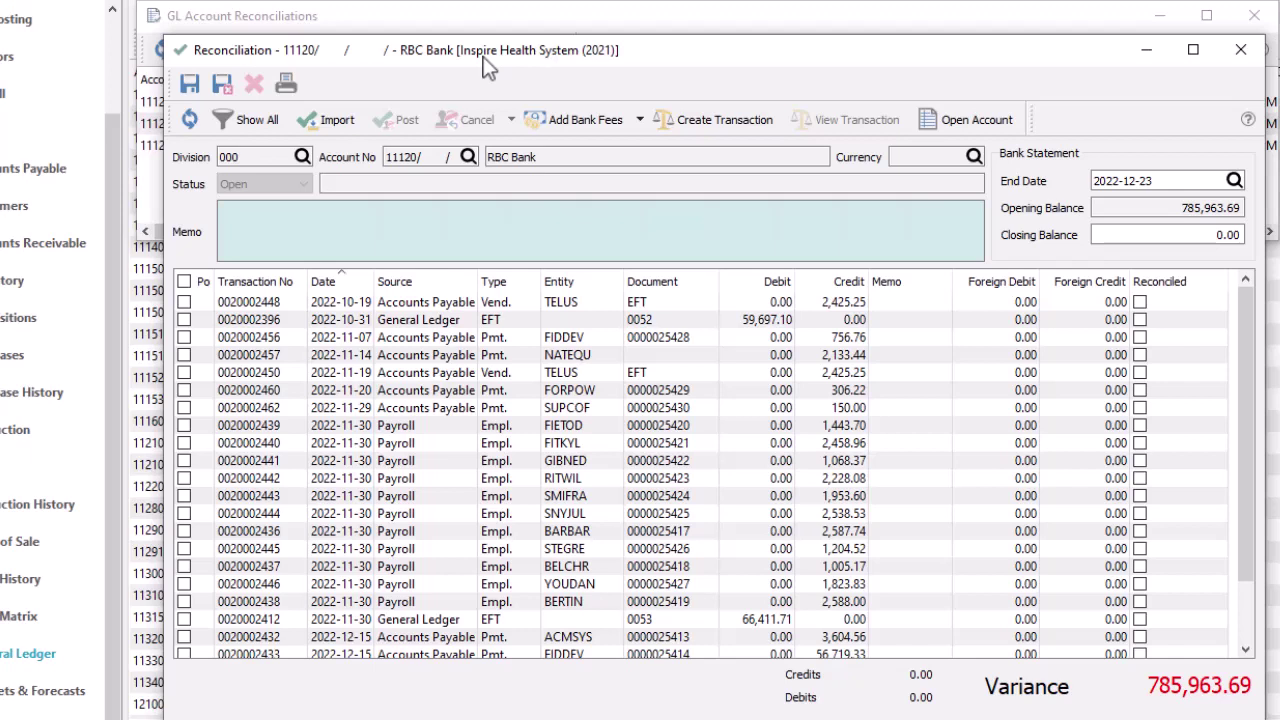
pyautogui.click(1166, 180)
pyautogui.write('2022-11-30')
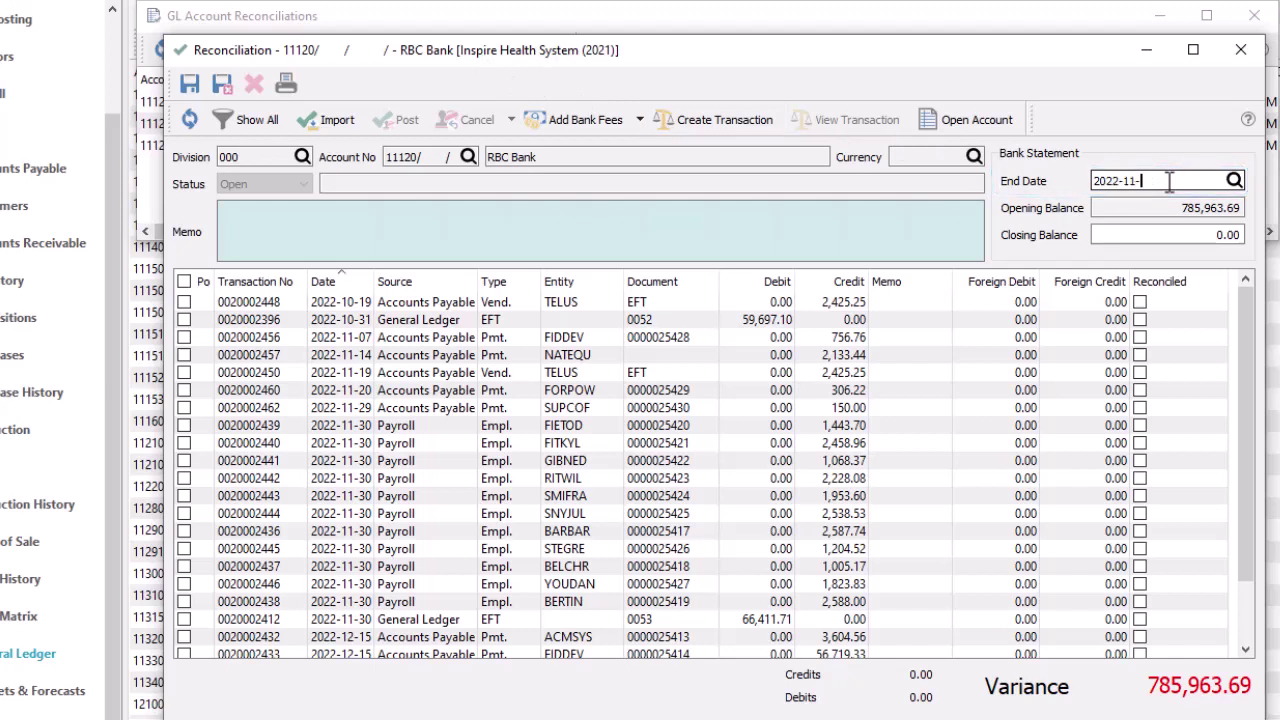
pyautogui.press('Tab')
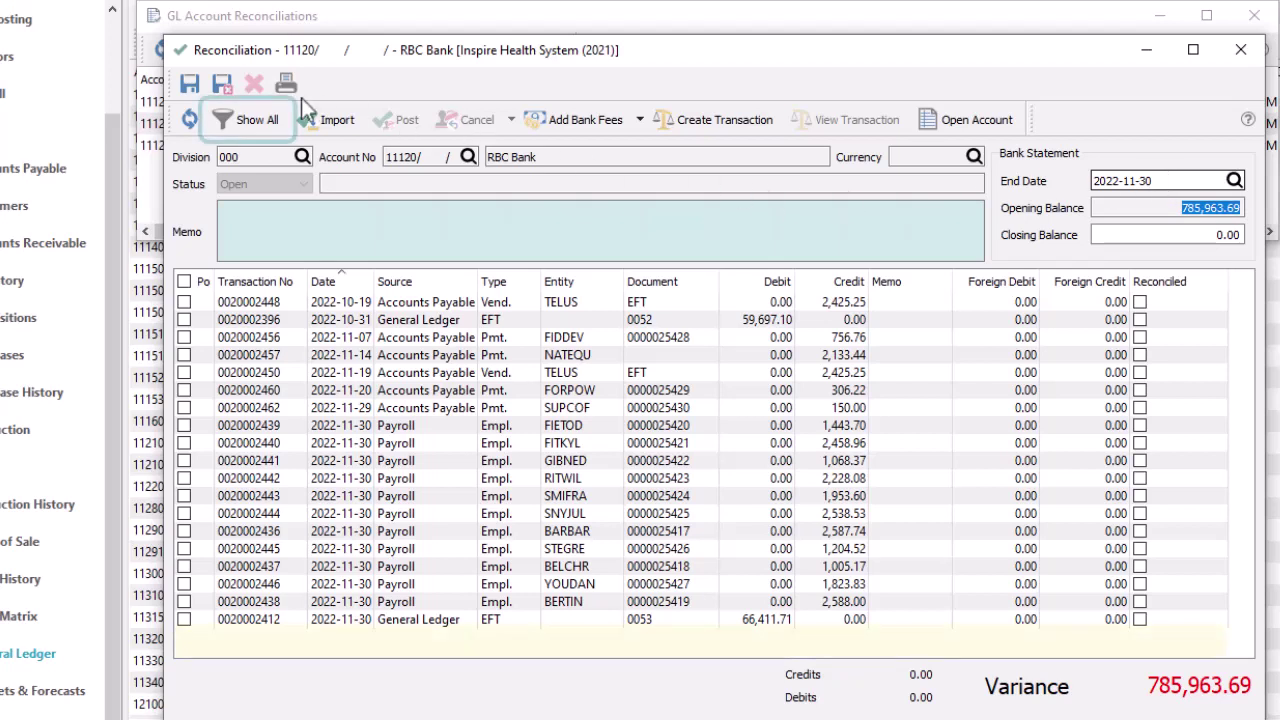
pyautogui.click(279, 120)
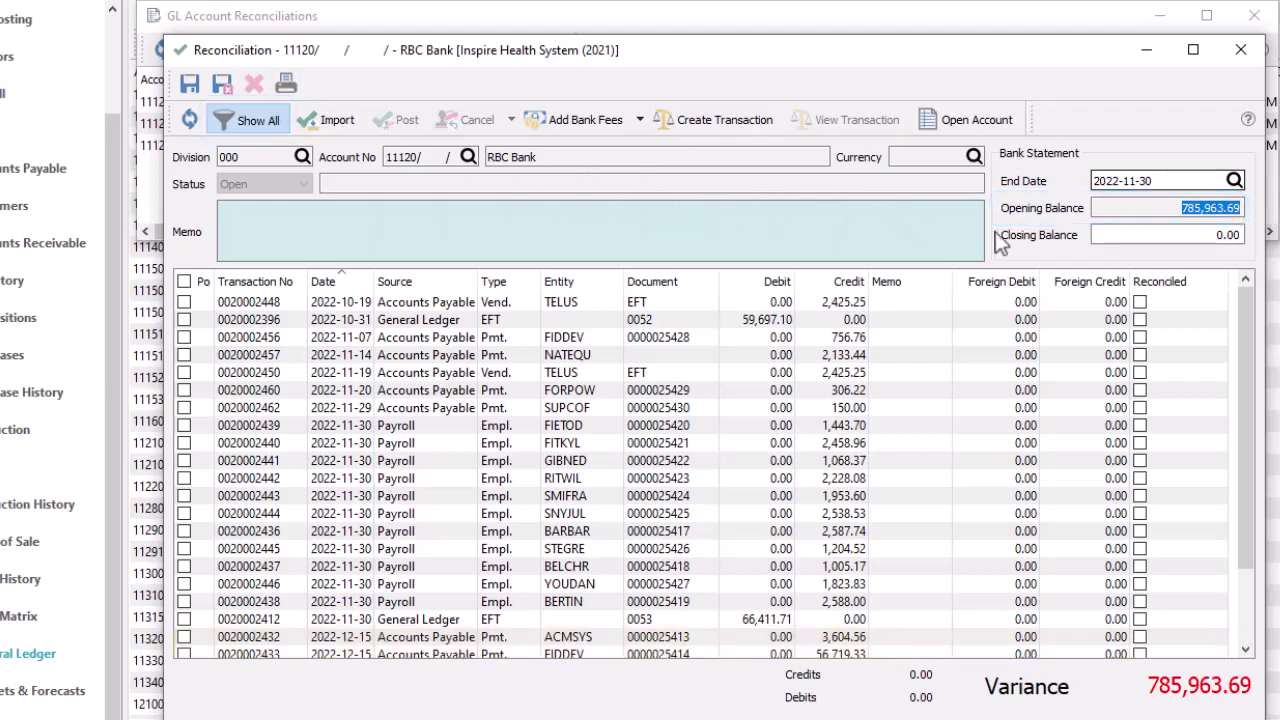
pyautogui.click(1103, 235)
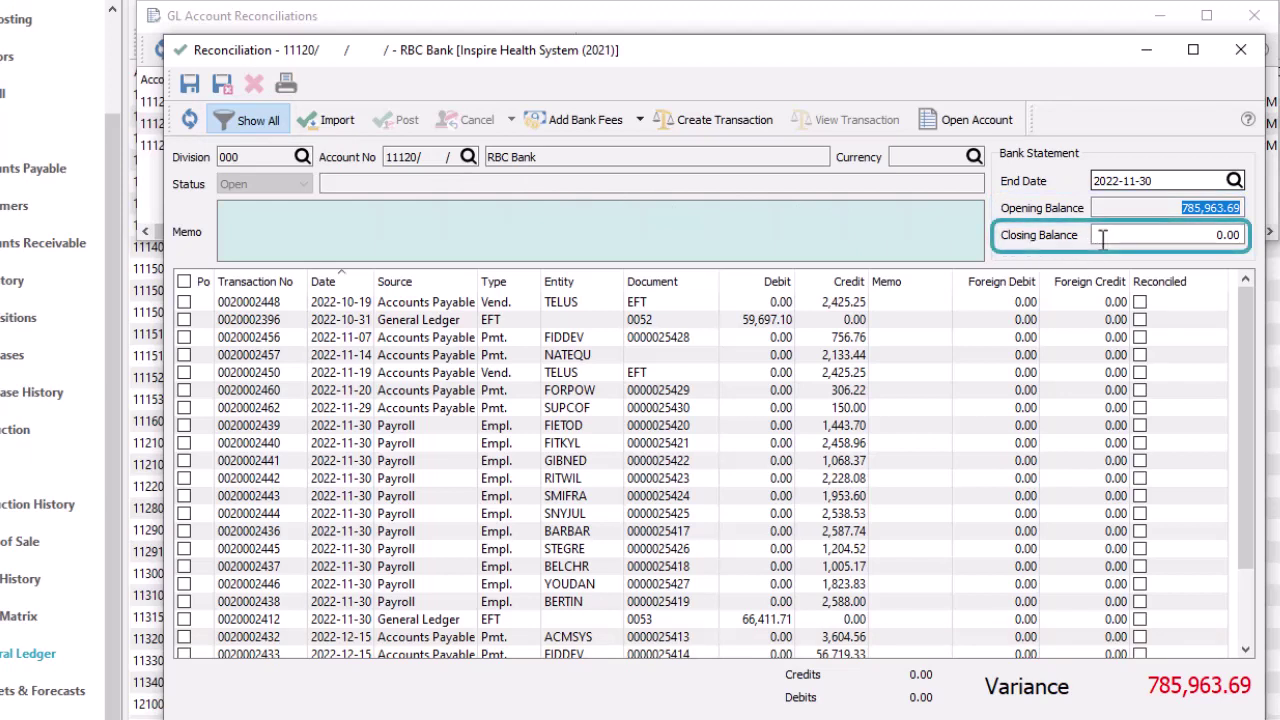
pyautogui.write('883629.03')
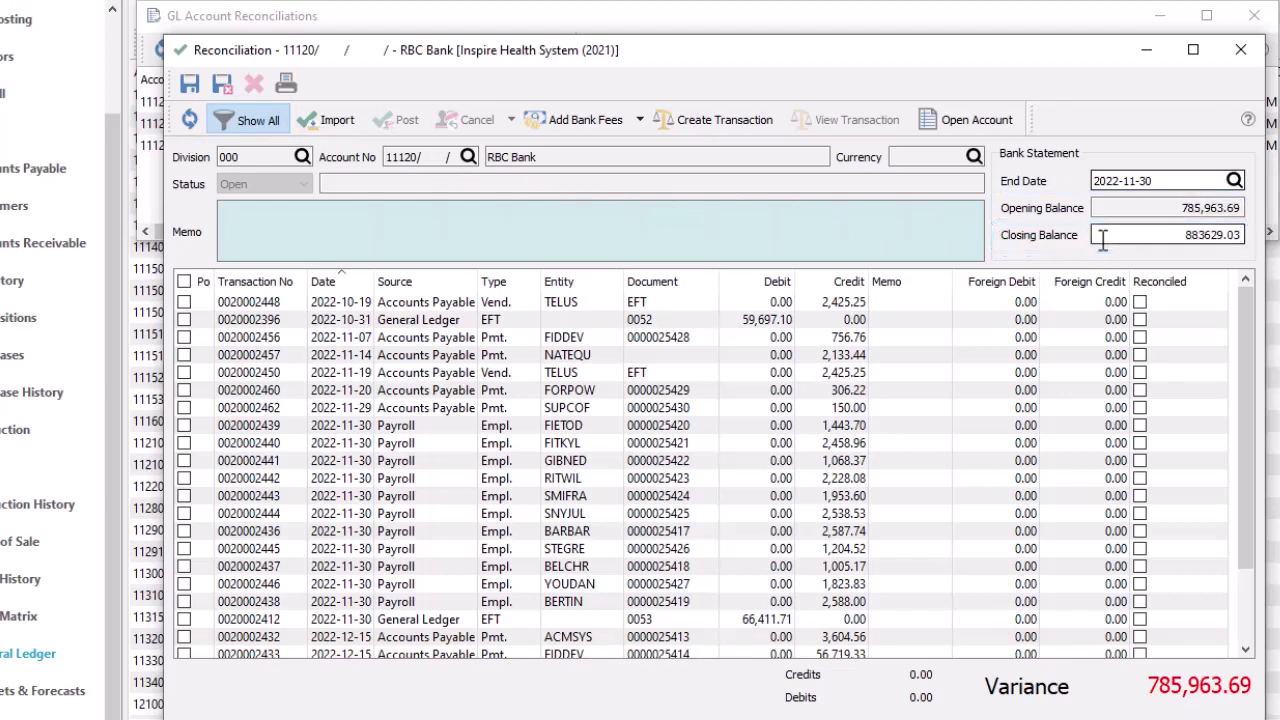
pyautogui.press('Tab')
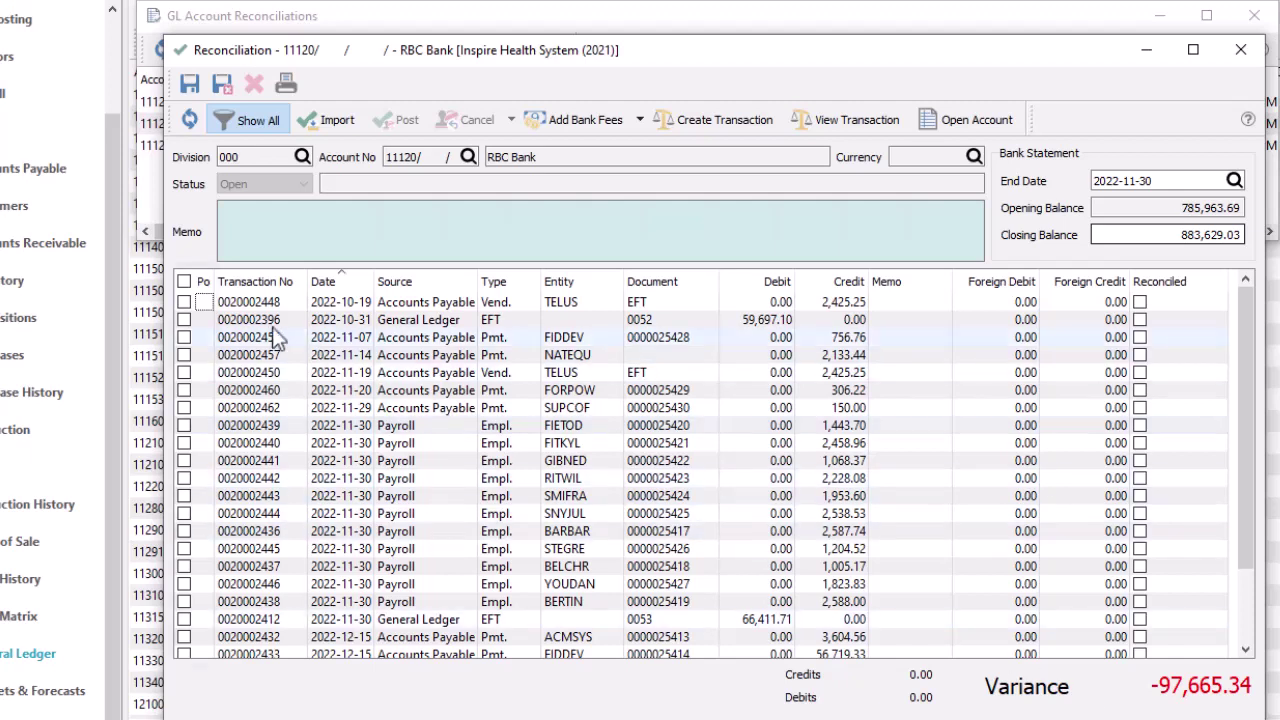
pyautogui.click(186, 303)
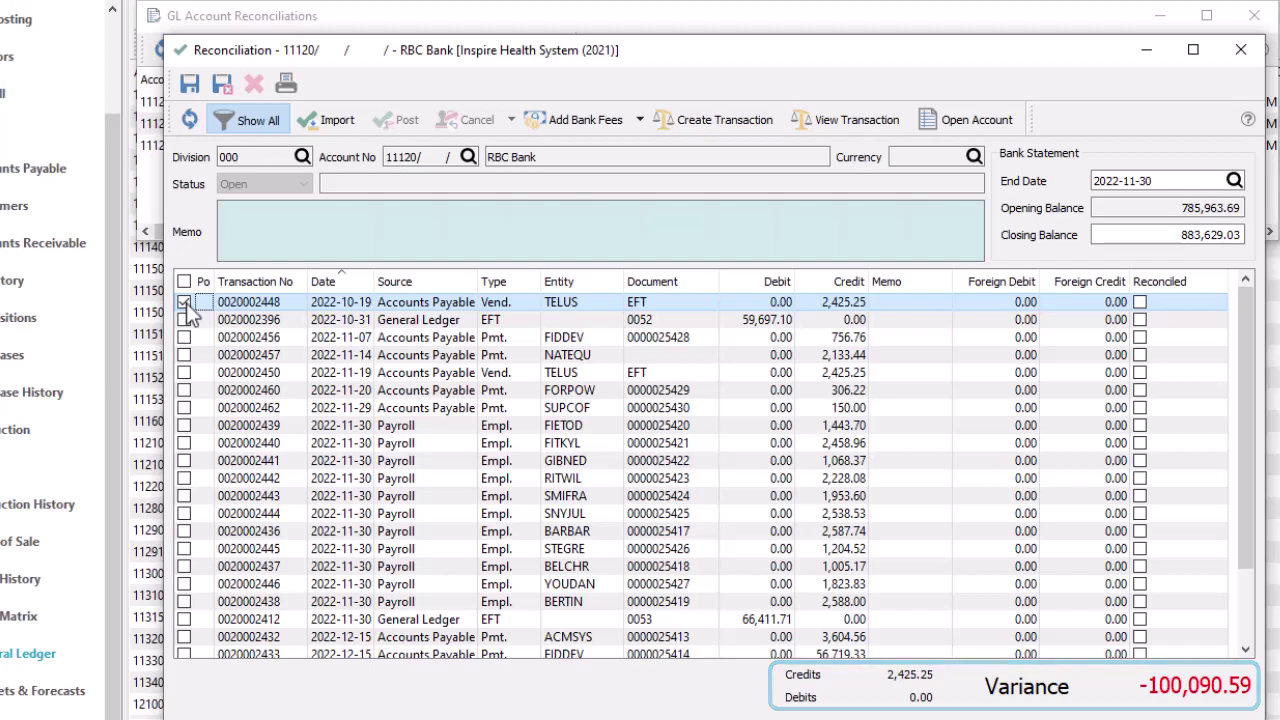
pyautogui.click(185, 320)
pyautogui.click(185, 338)
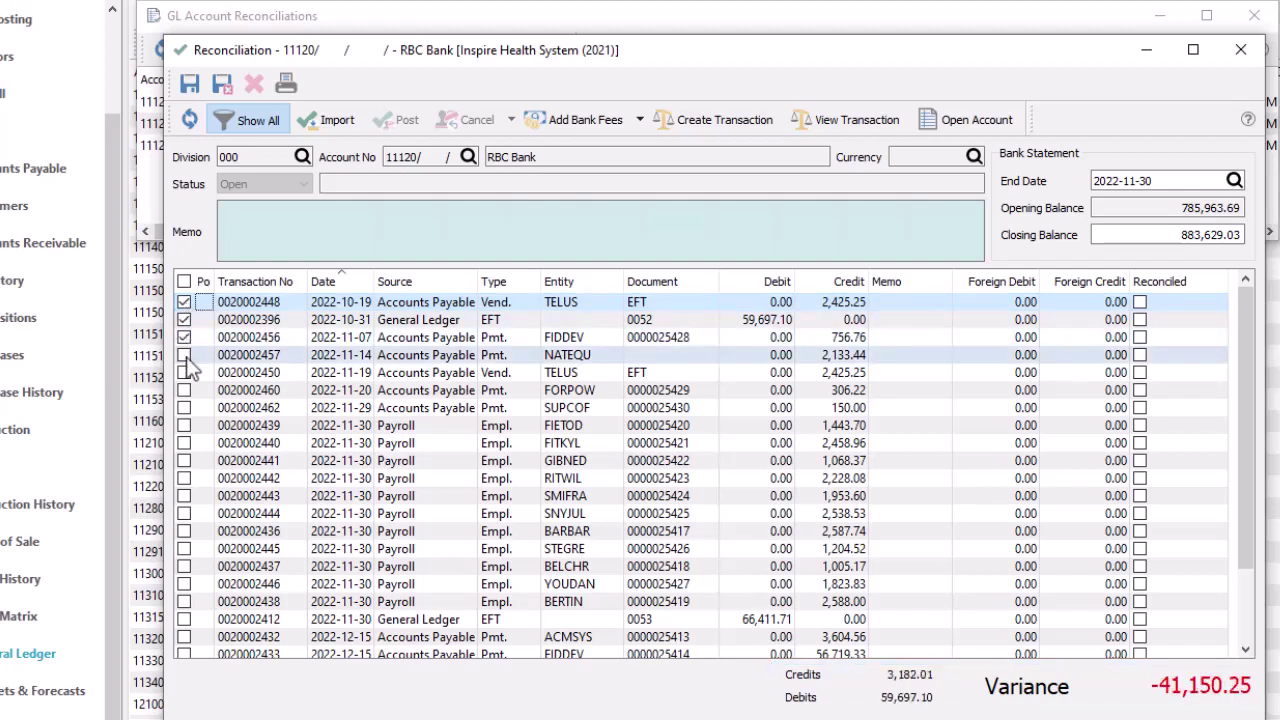
pyautogui.click(185, 355)
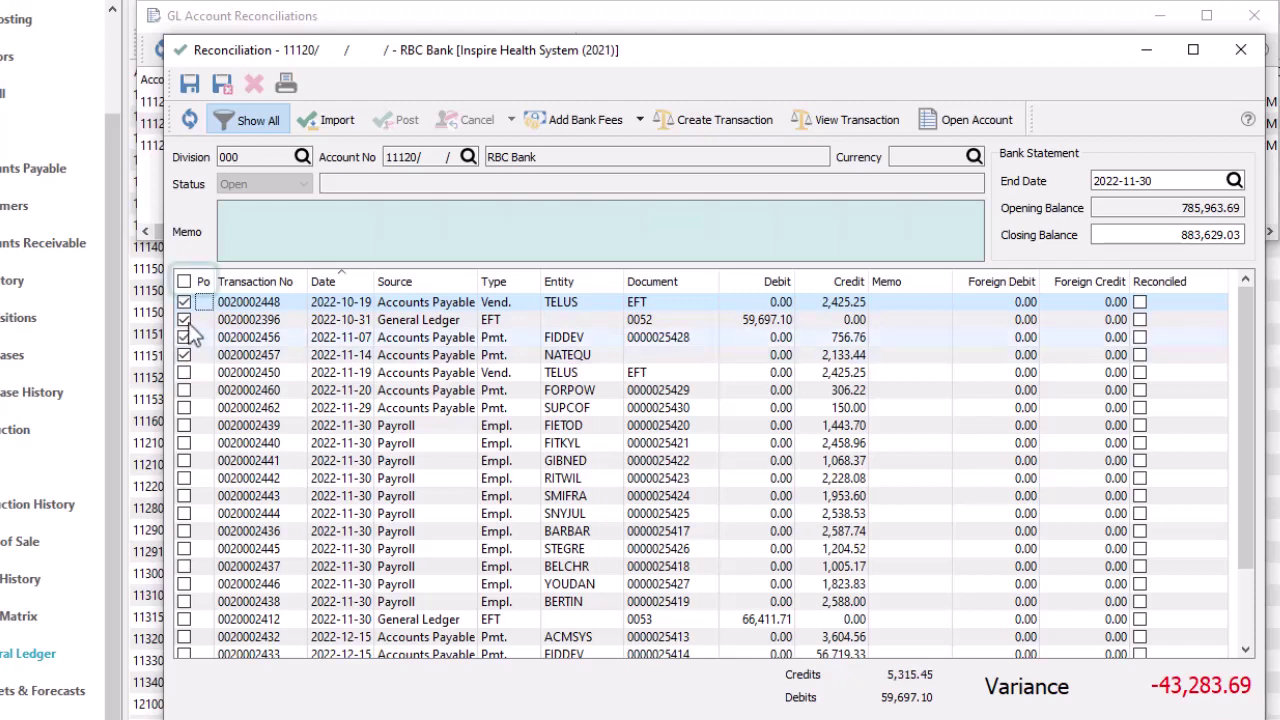
pyautogui.click(184, 282)
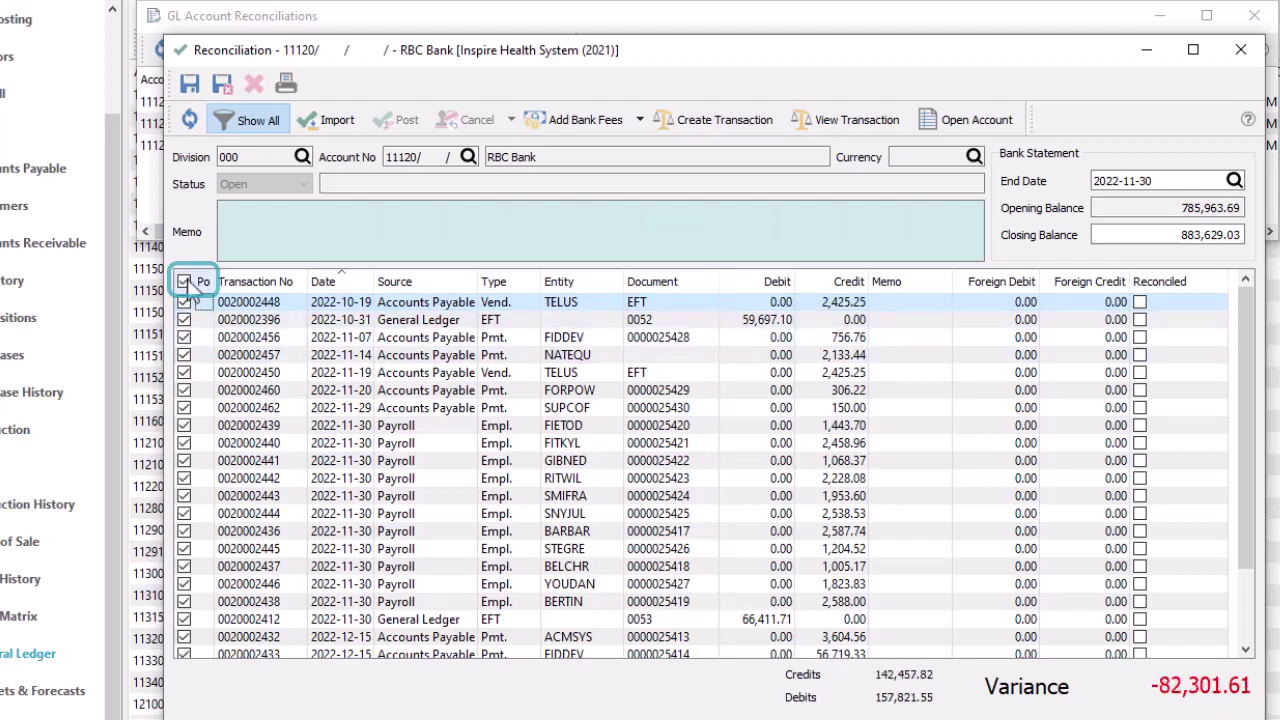
pyautogui.click(184, 373)
pyautogui.write('Recon to Nov 30, 2022')
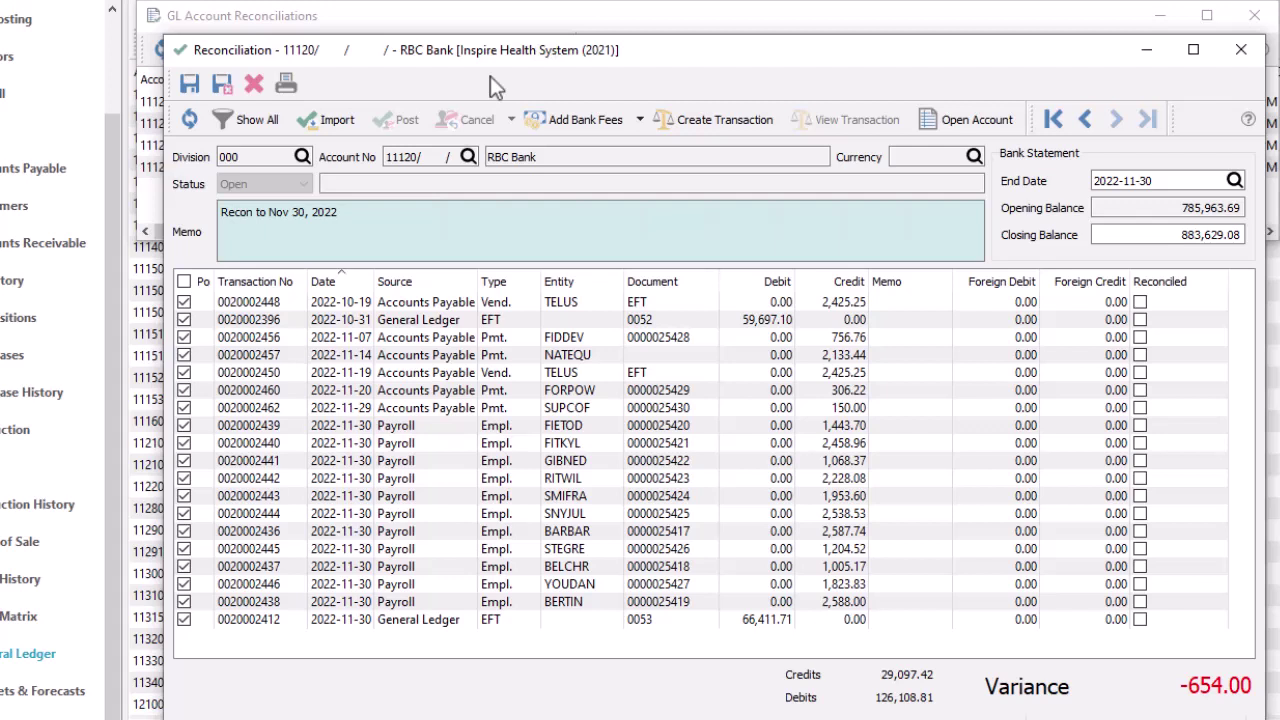
# Step: Save the Nov 30 reconciliation as Open, then reopen it from the list
pyautogui.click(222, 85)
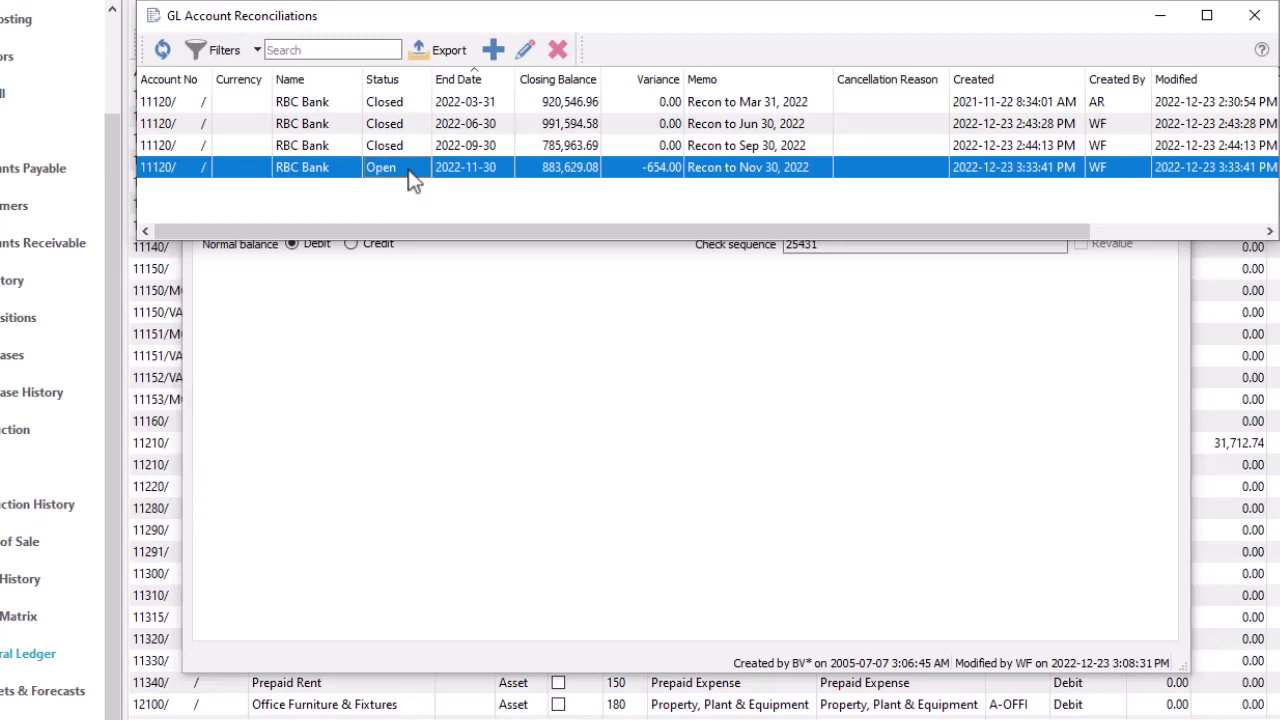
pyautogui.doubleClick(413, 170)
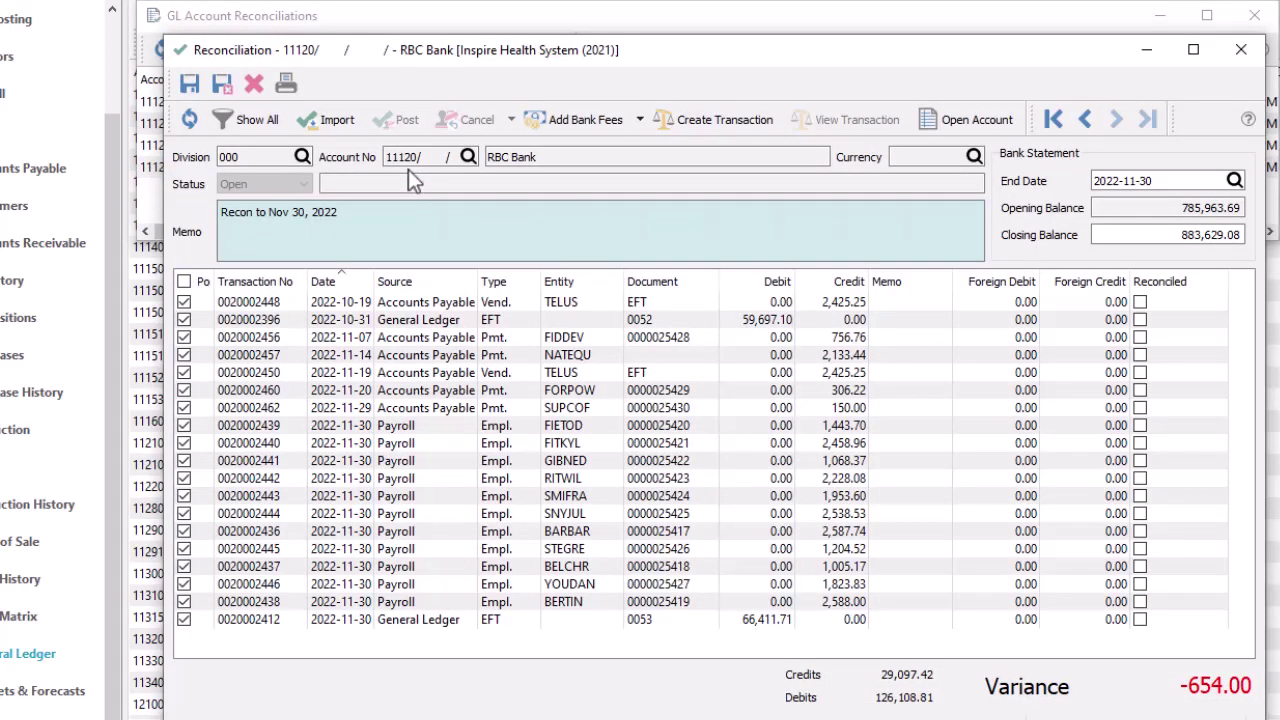
# Step: Add a 654.00 Interest Income bank entry dated 2022-11-30 to the reconciliation
pyautogui.click(699, 130)
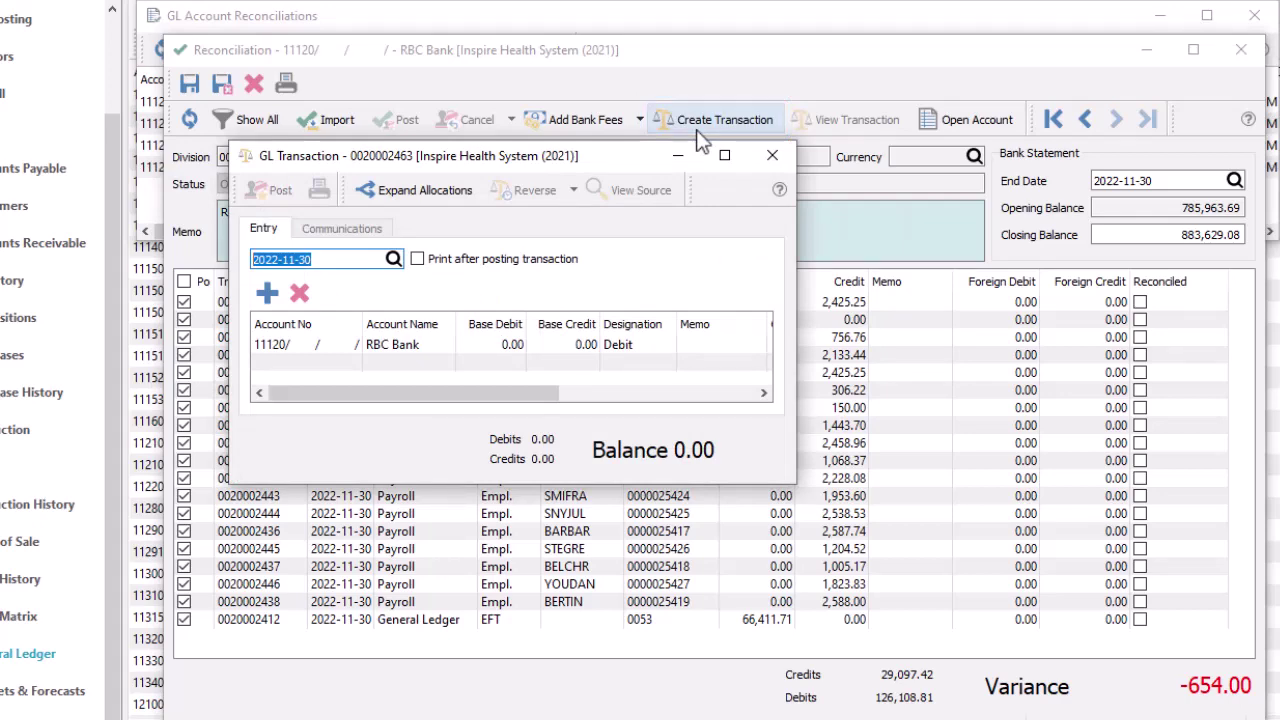
pyautogui.click(769, 156)
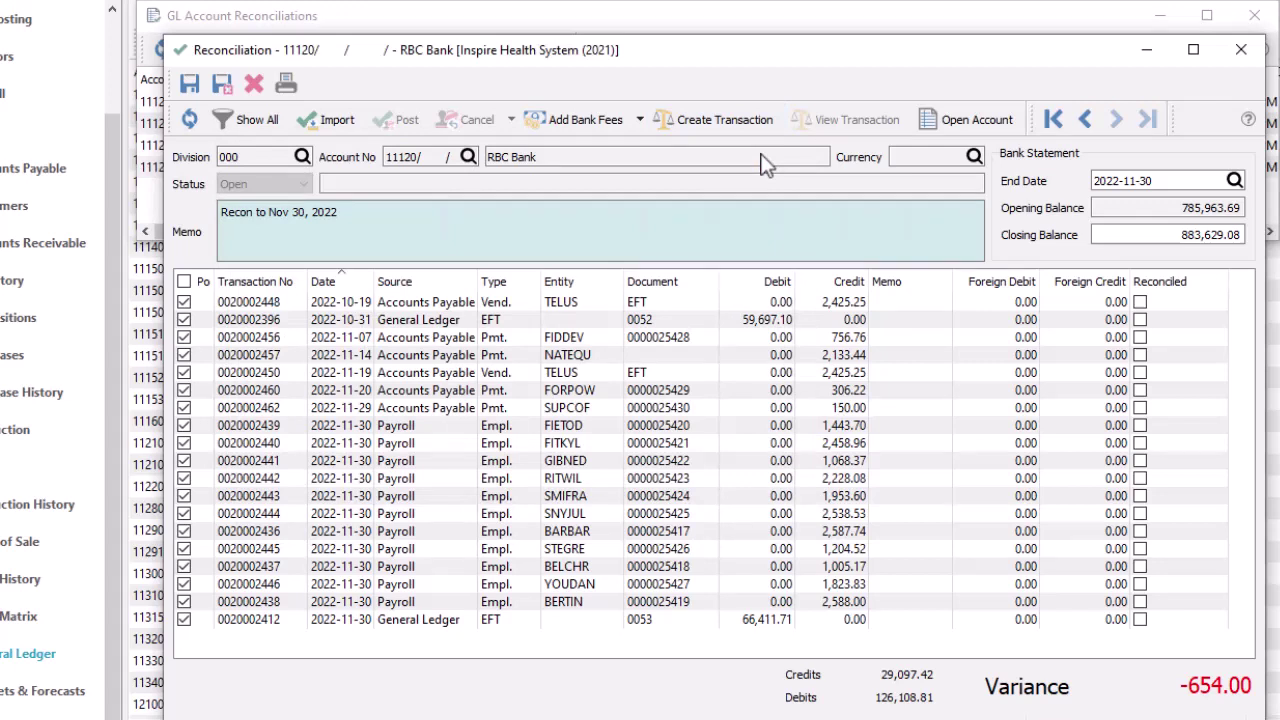
pyautogui.click(643, 127)
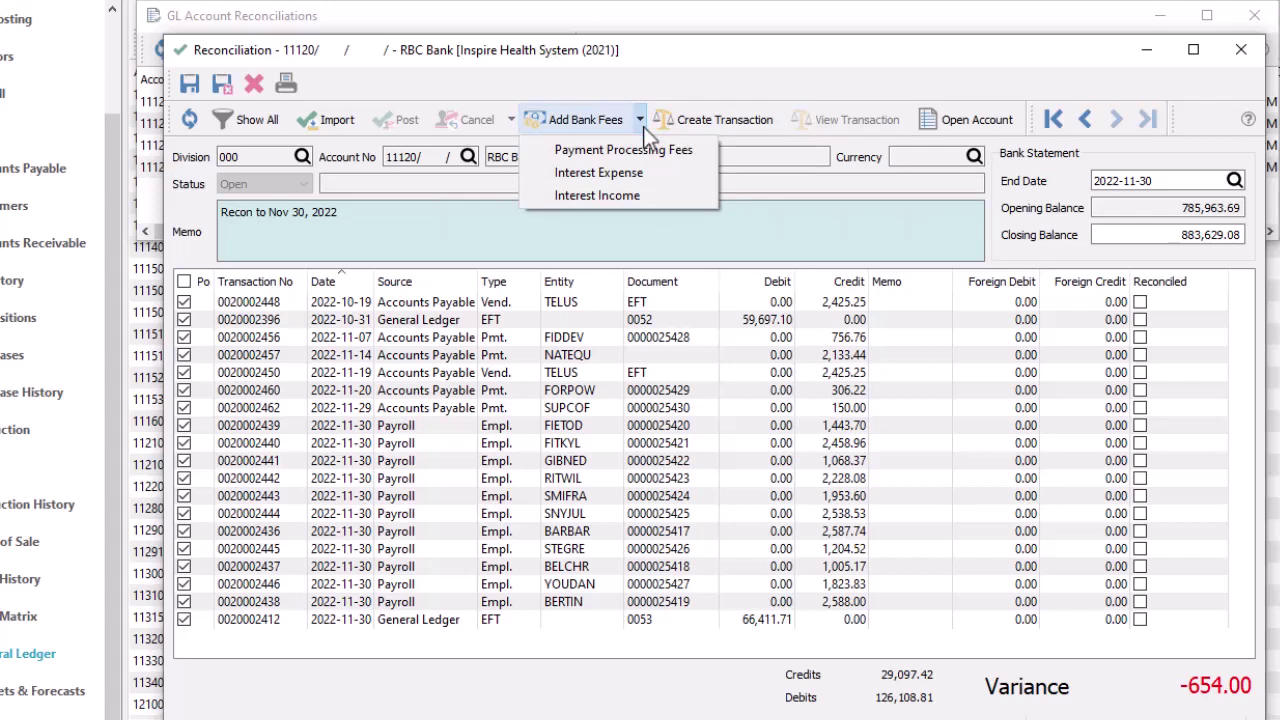
pyautogui.click(656, 194)
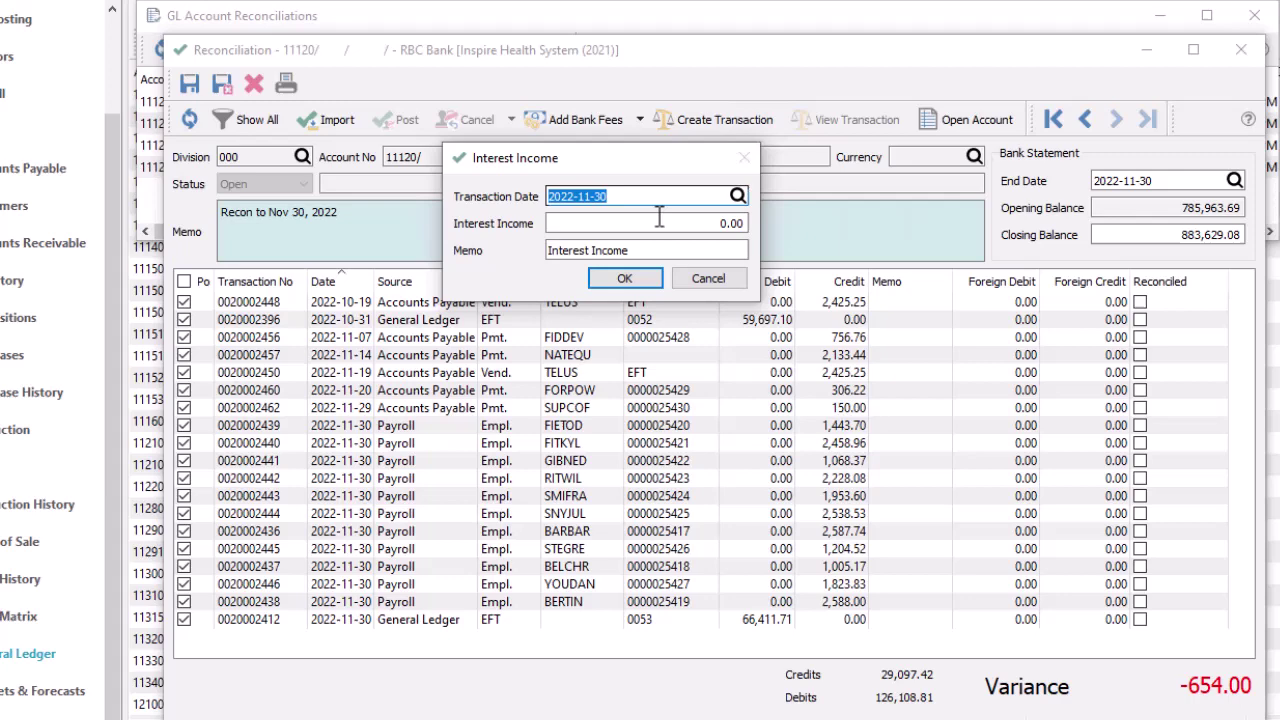
pyautogui.click(660, 220)
pyautogui.write('654')
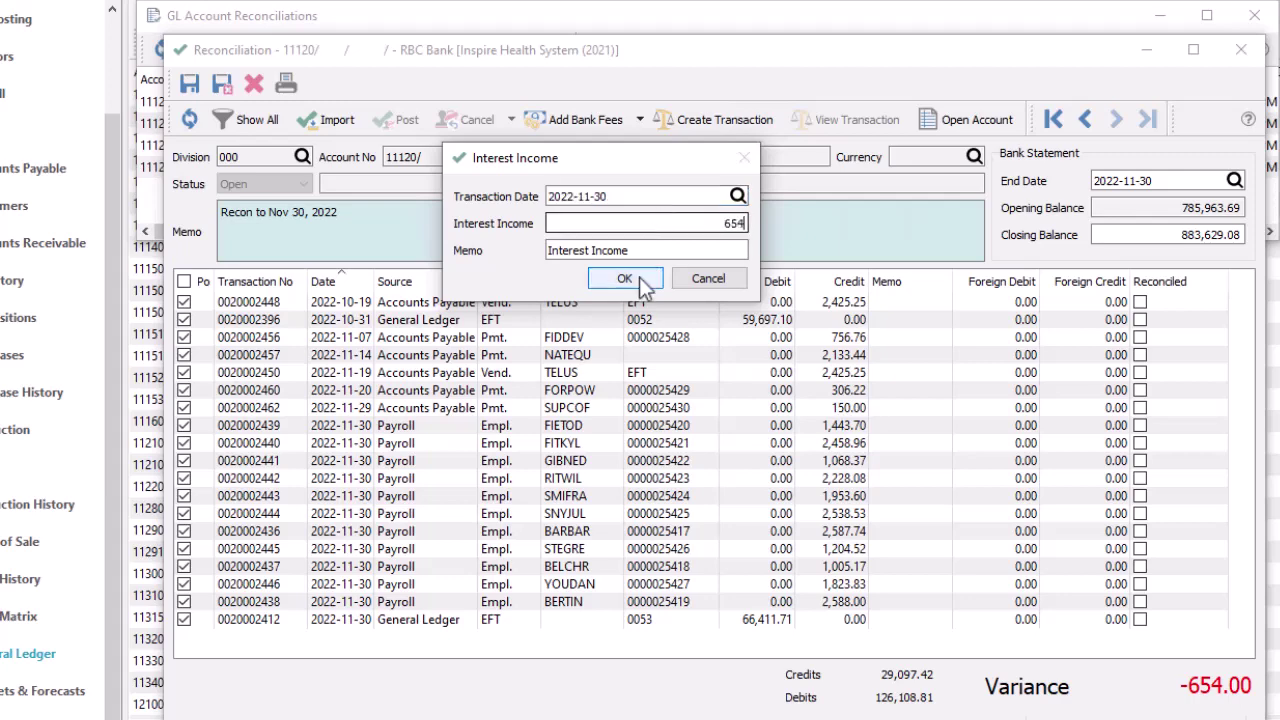
pyautogui.click(638, 278)
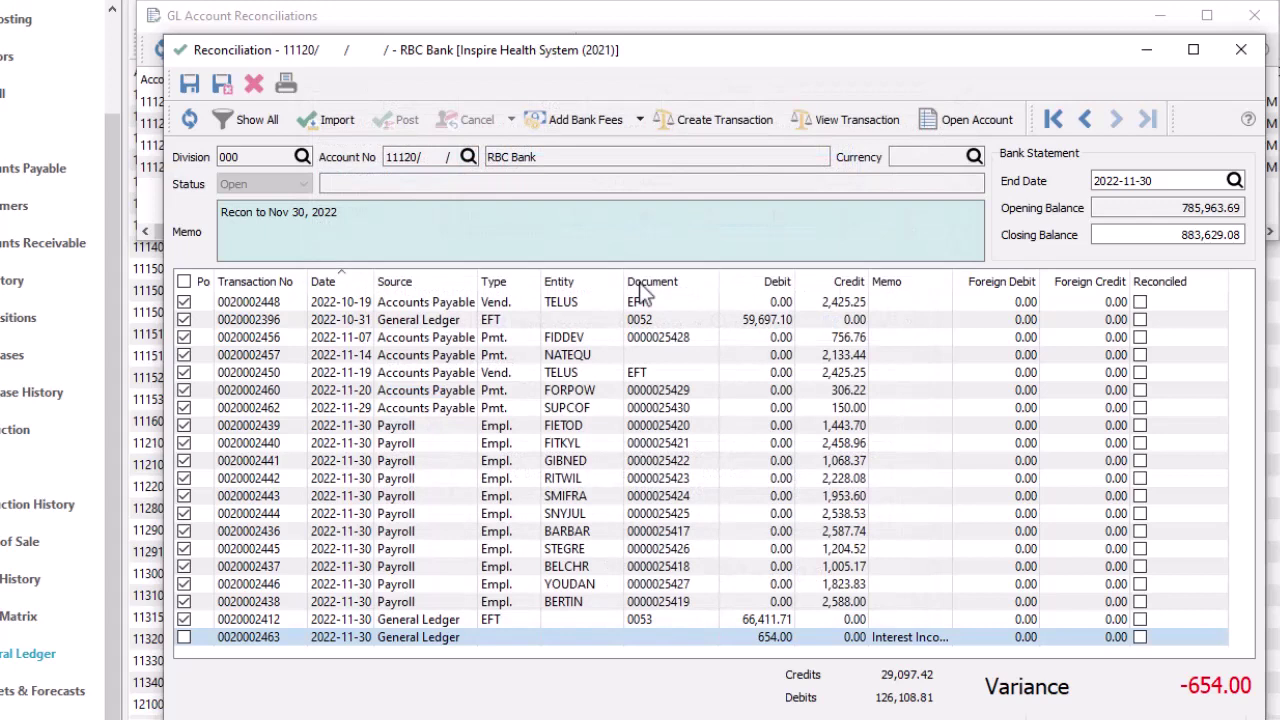
# Step: Back out of posting with a variance, then mark the 654.00 Interest Income row cleared
pyautogui.click(404, 132)
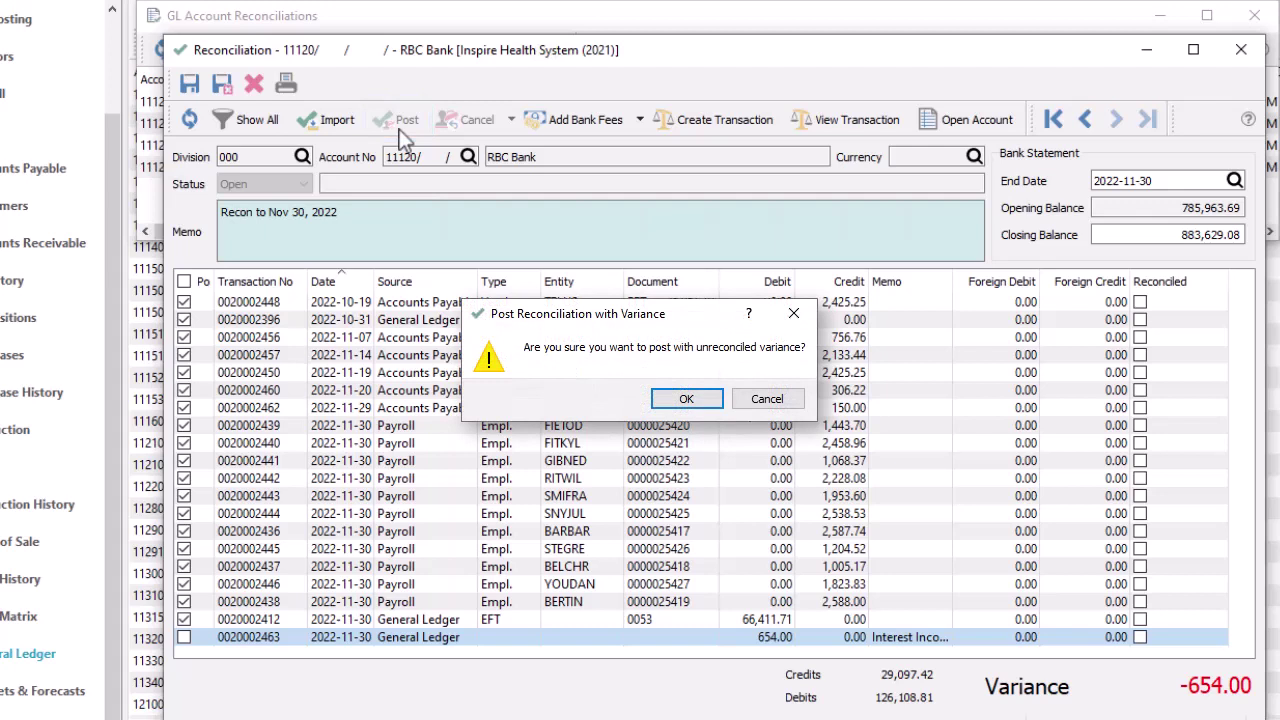
pyautogui.press('Return')
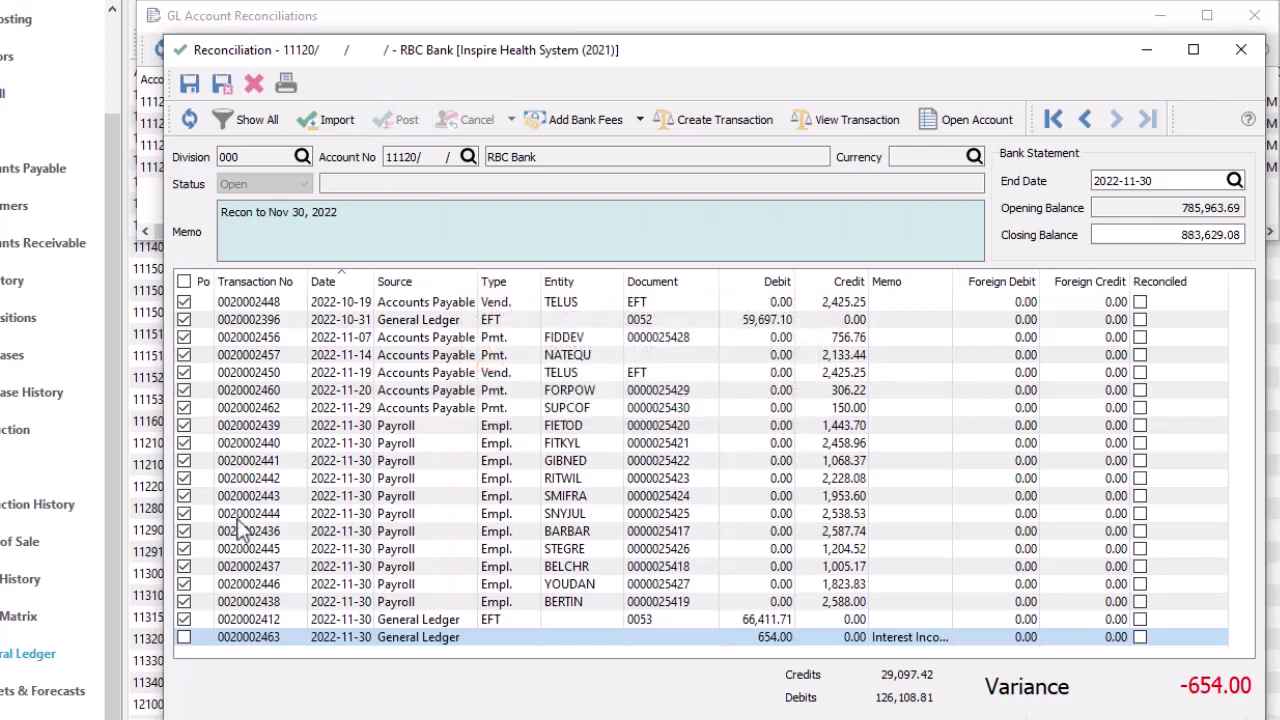
pyautogui.click(185, 640)
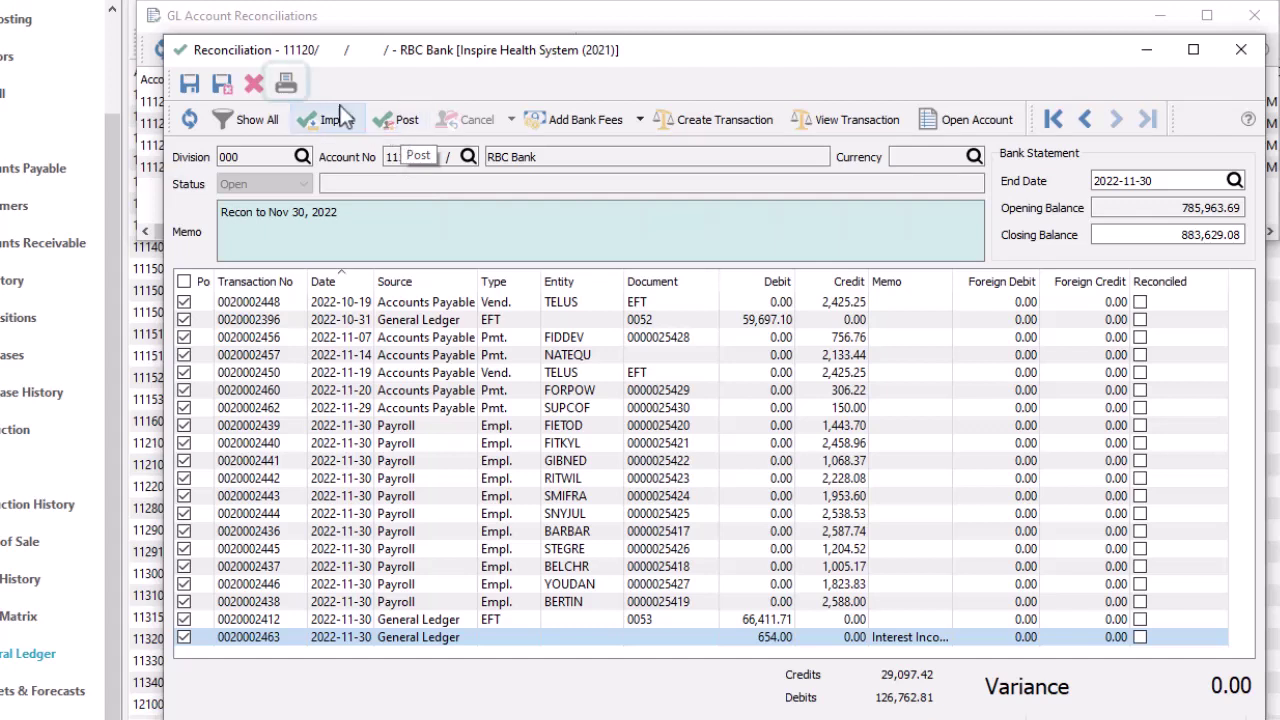
pyautogui.click(298, 90)
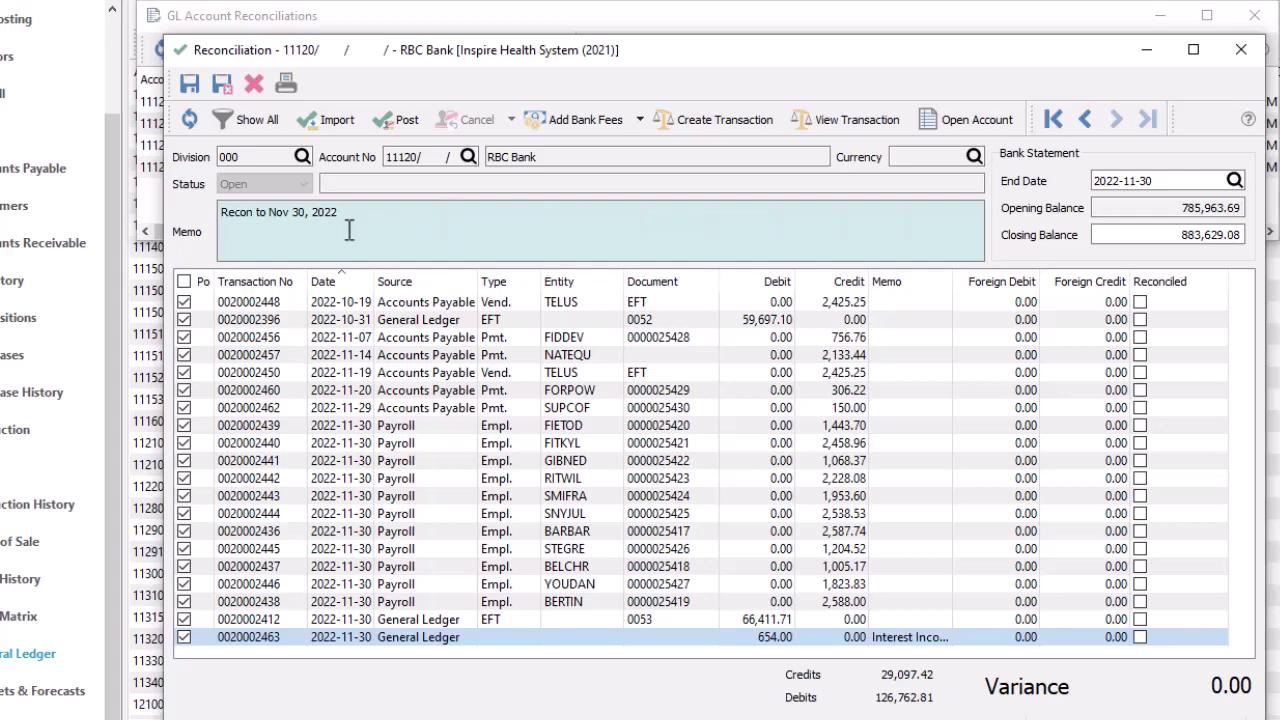
# Step: Post the Nov 30 reconciliation, confirming the 20 reconciled items and skipping the report printout
pyautogui.click(391, 127)
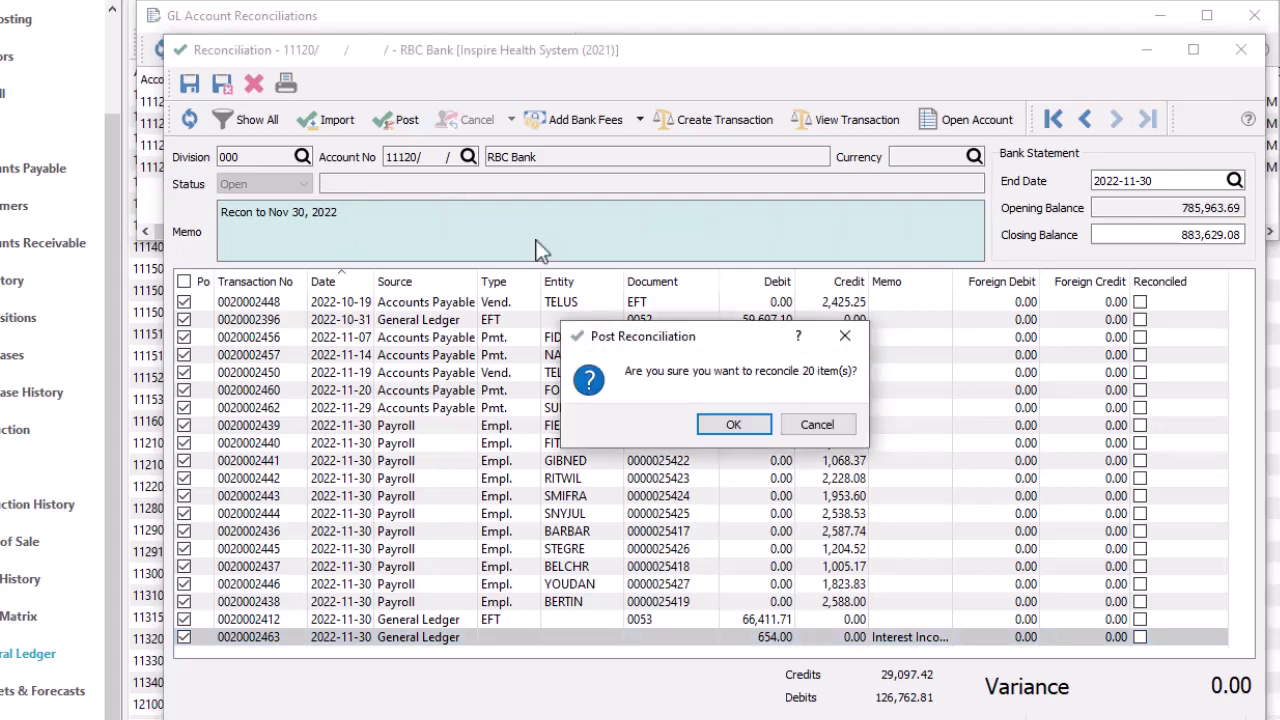
pyautogui.click(731, 424)
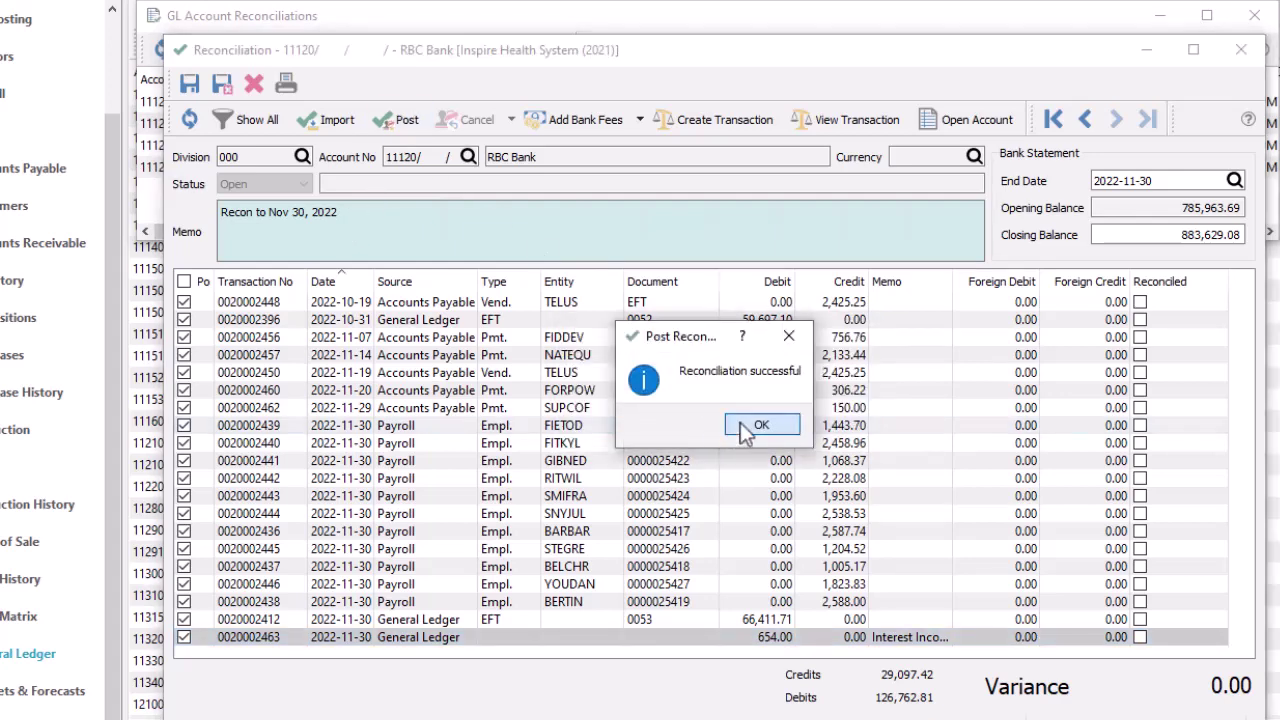
pyautogui.click(745, 428)
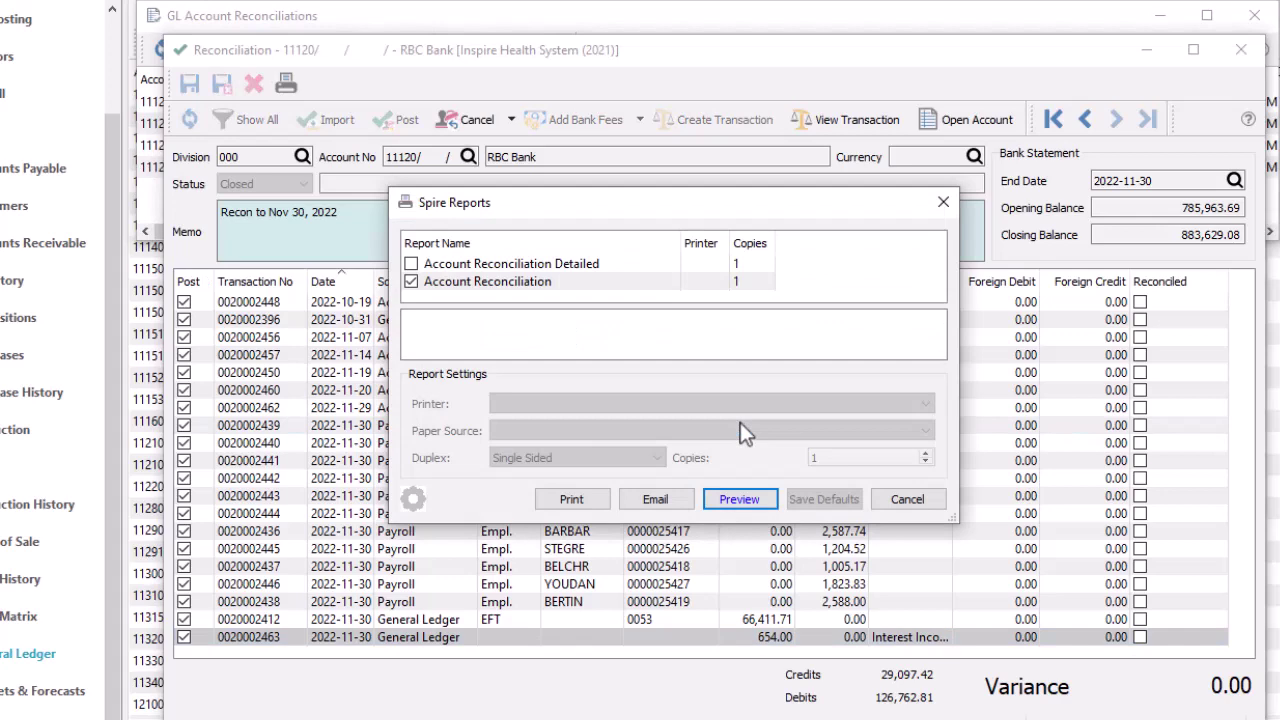
pyautogui.click(907, 499)
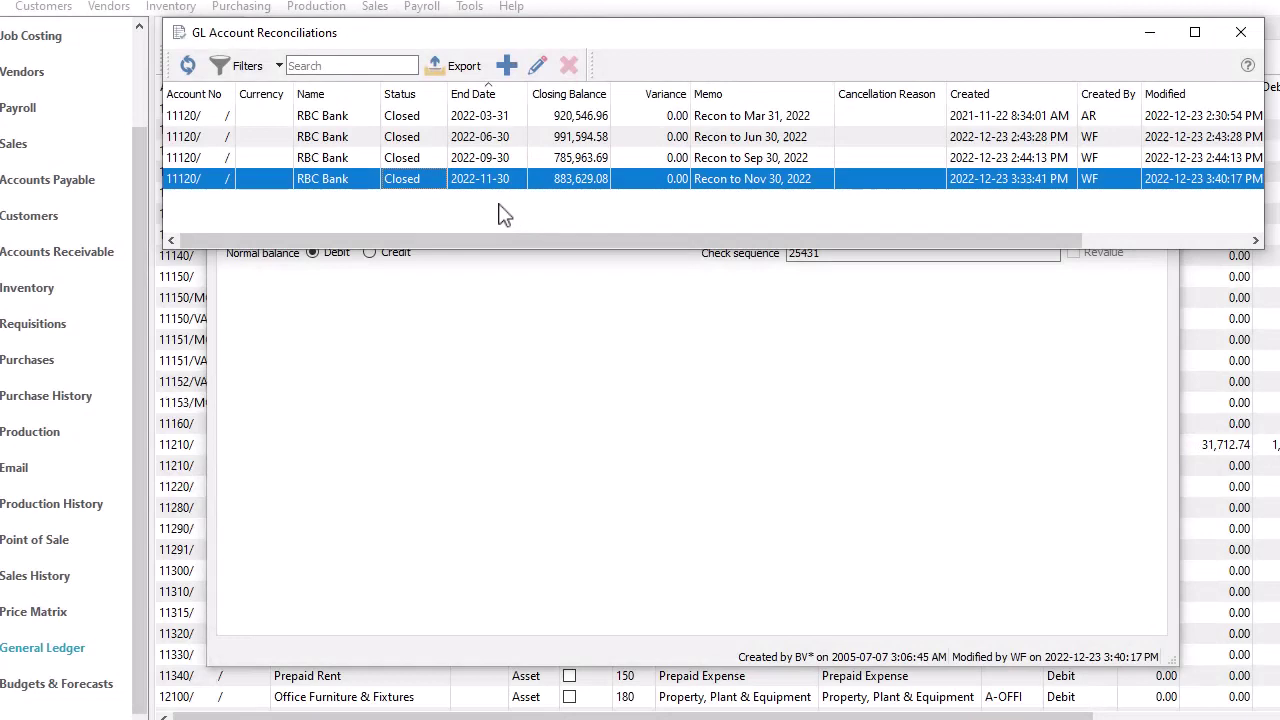
# Step: Reverse the posted Nov 30 reconciliation with Correct, giving the reason 'Will reverse Telus EFT'
pyautogui.doubleClick(433, 183)
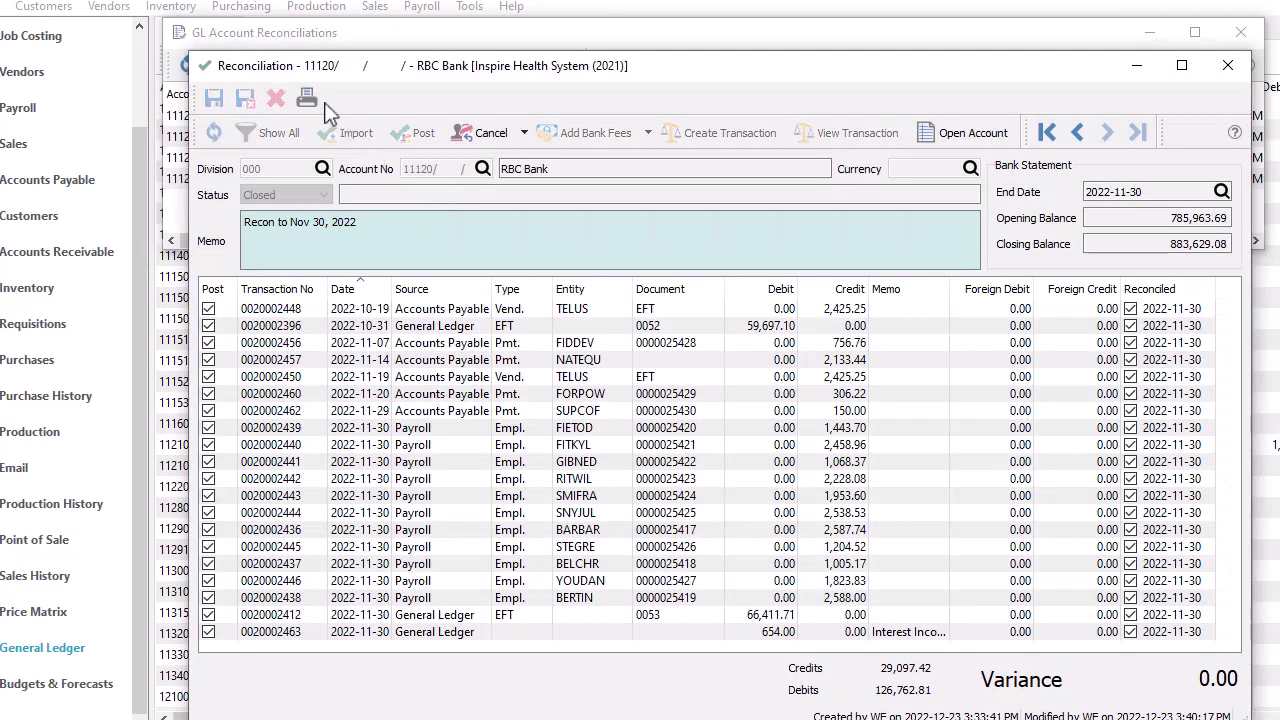
pyautogui.click(525, 140)
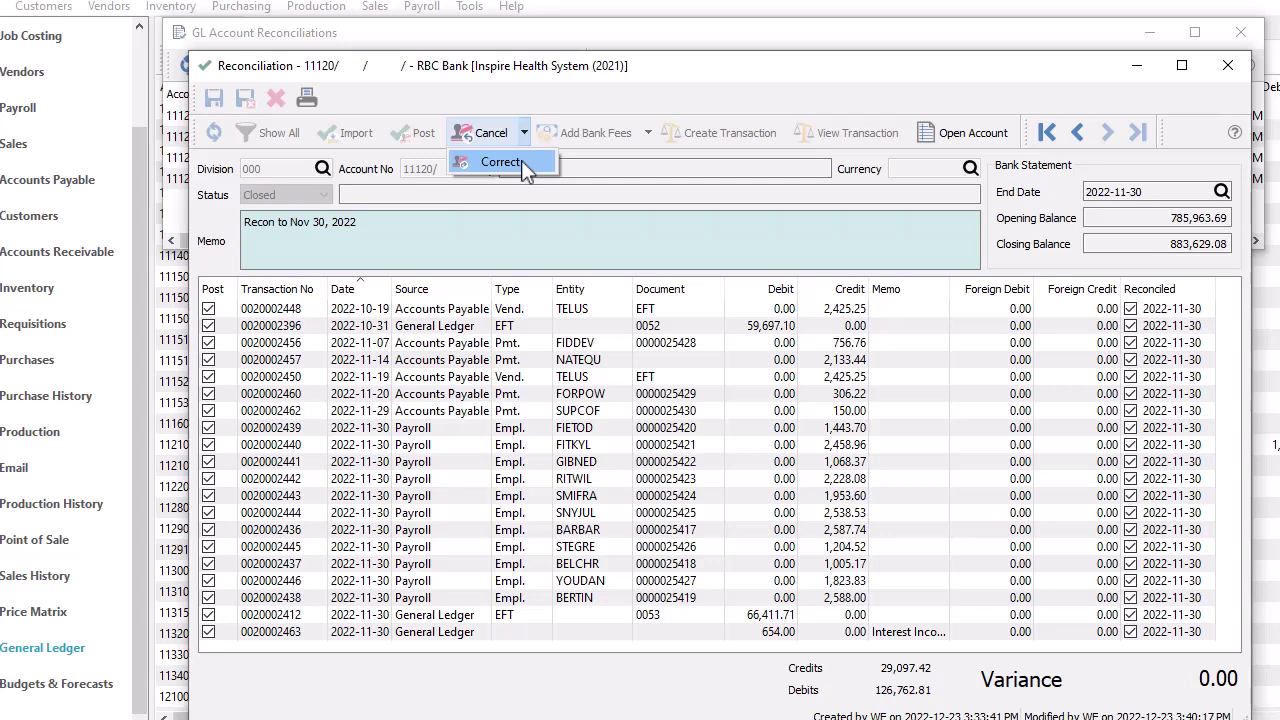
pyautogui.click(497, 143)
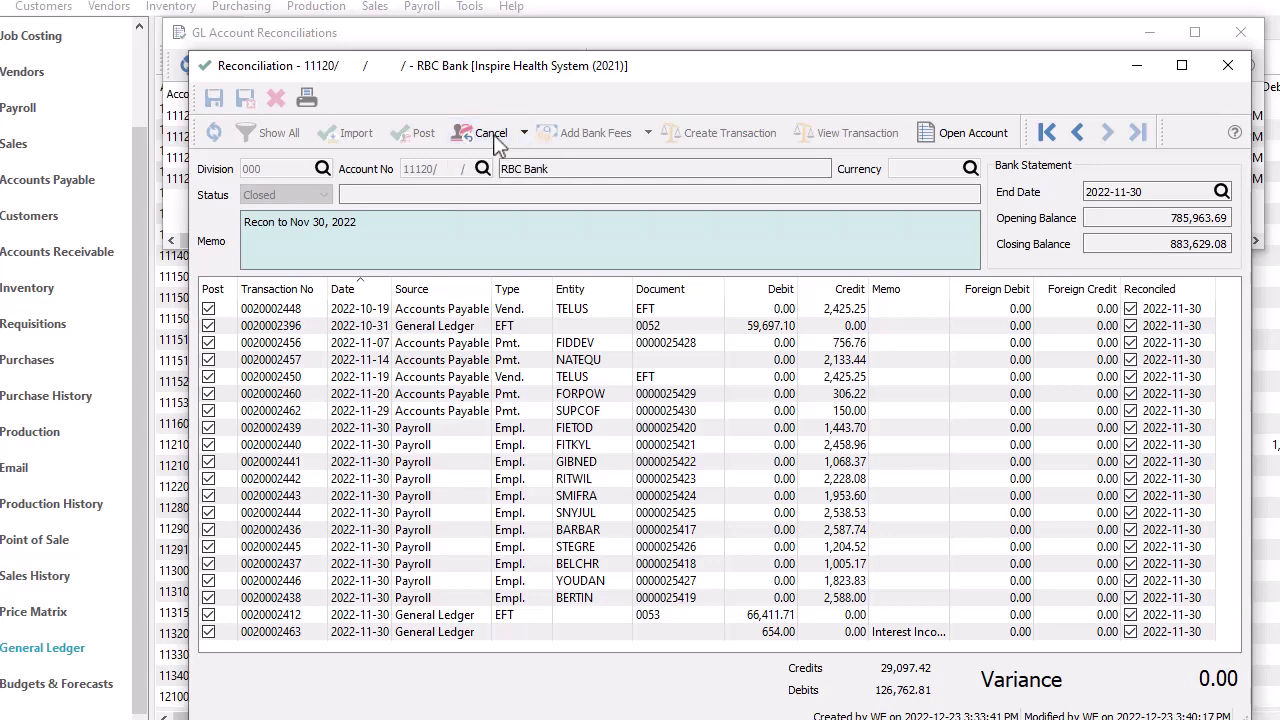
pyautogui.click(497, 143)
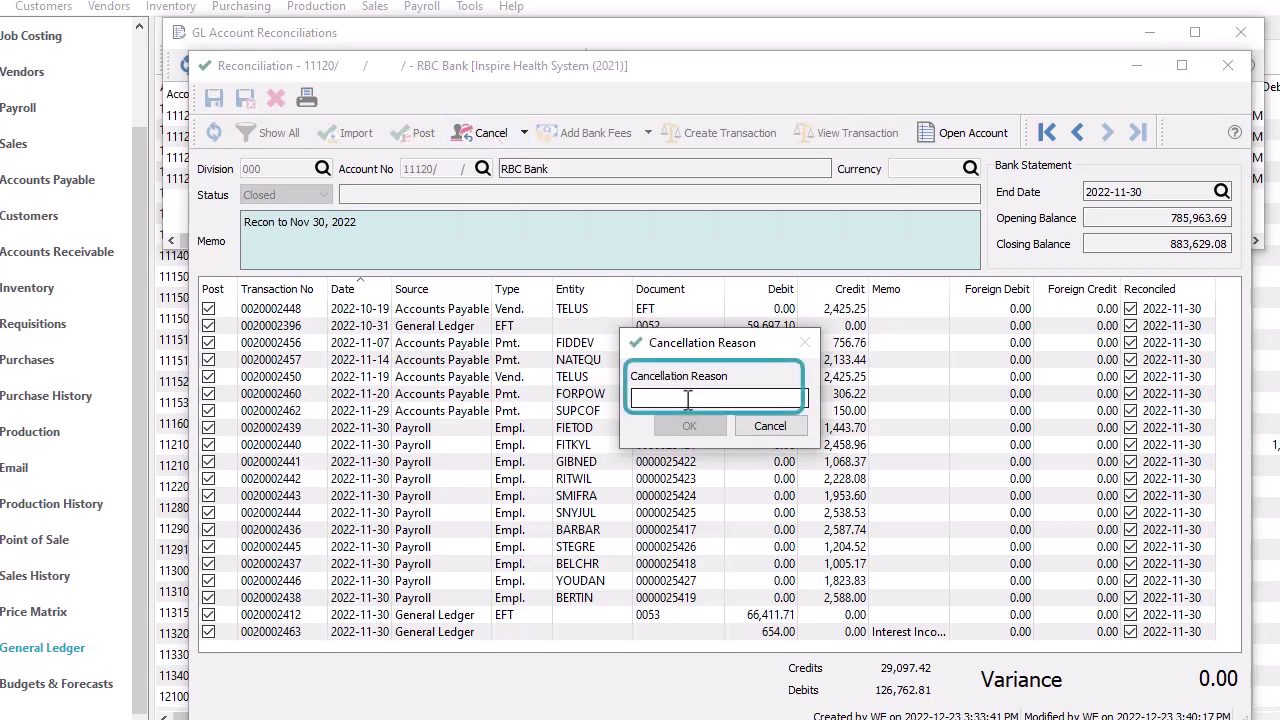
pyautogui.write('Will reverse Telus EFT')
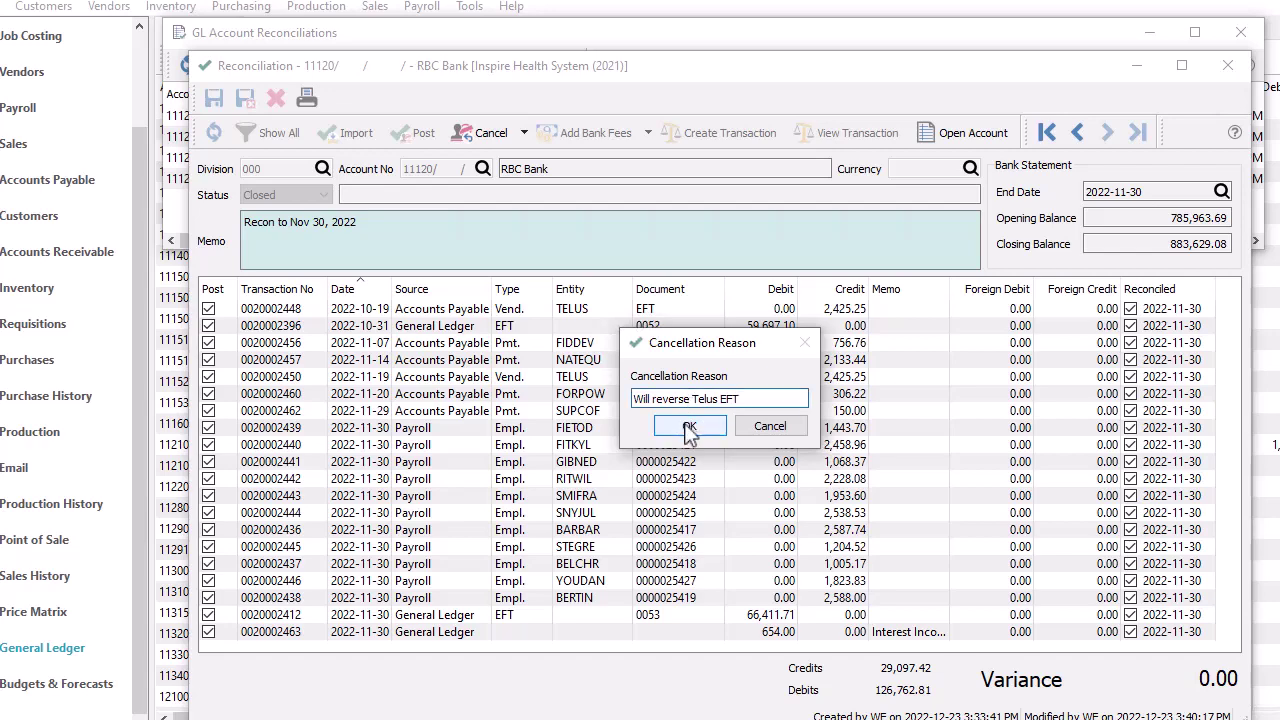
# Step: Confirm the Nov 30 reversal, then begin a bank statement import for the Mar 31, 2022 reconciliation
pyautogui.click(689, 427)
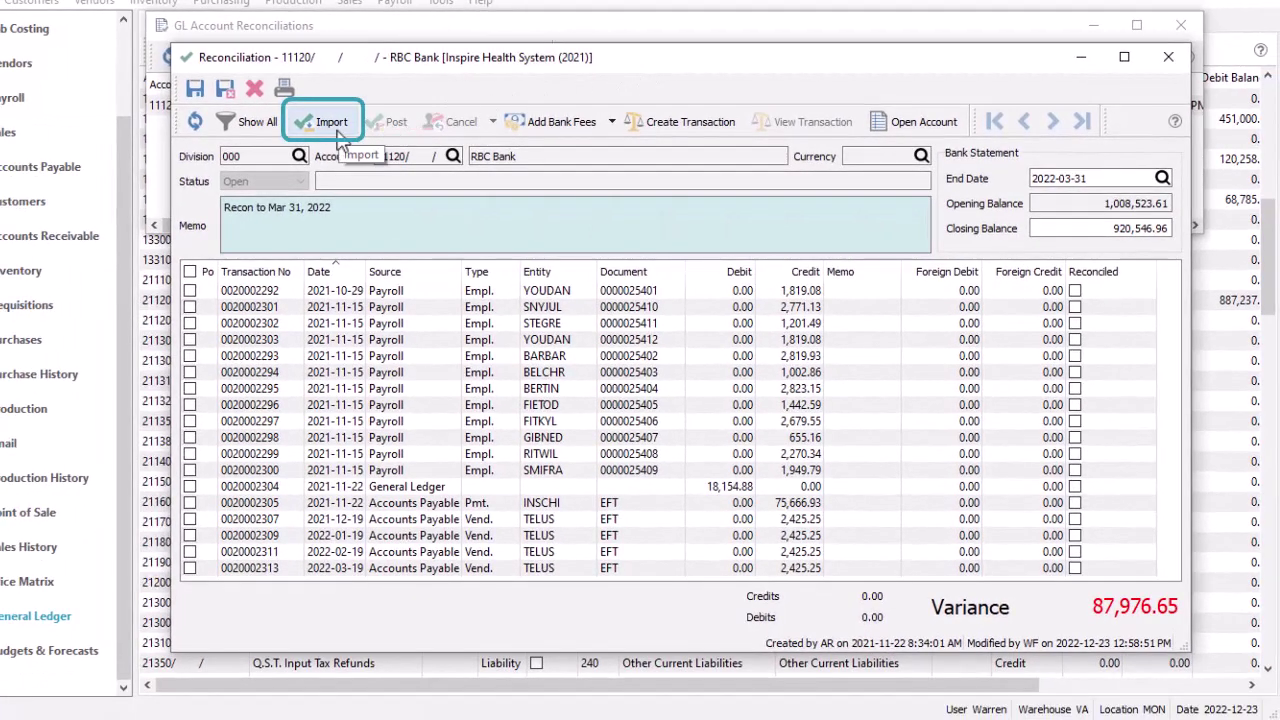
pyautogui.click(338, 138)
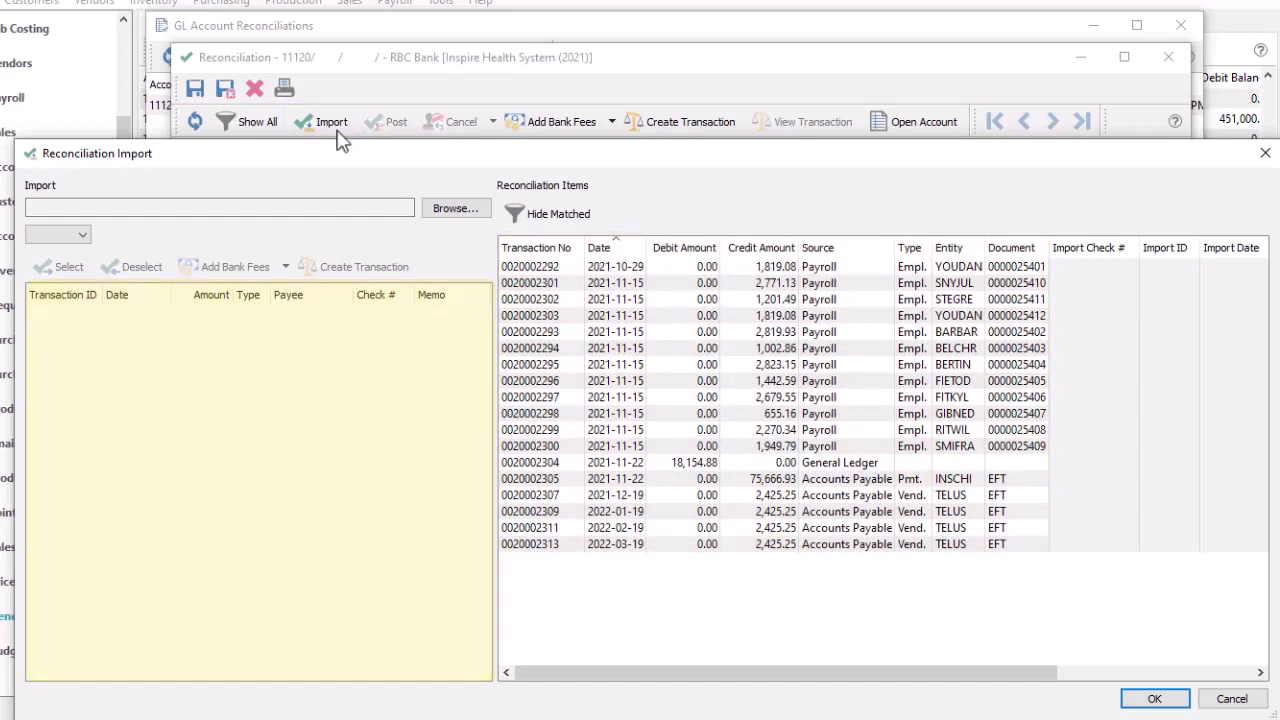
# Step: Load the InspireMar31-2022.qfx bank statement from the Bank Files folder
pyautogui.click(429, 212)
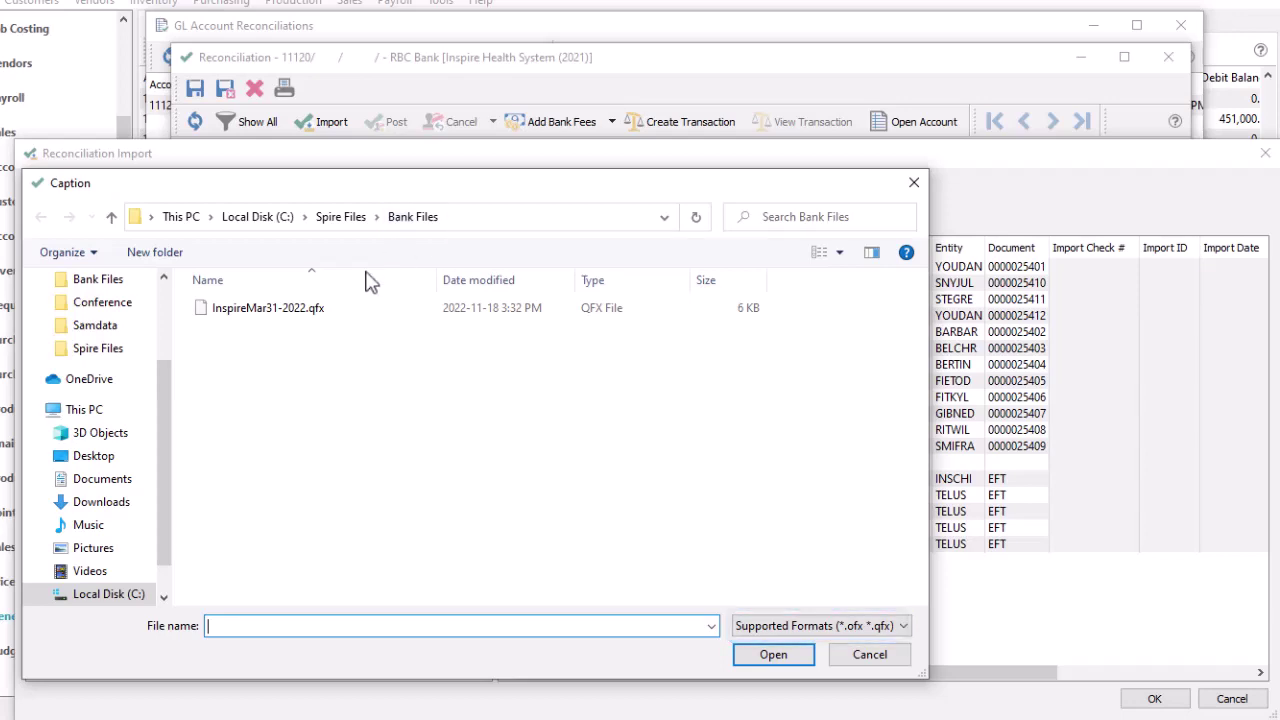
pyautogui.doubleClick(316, 309)
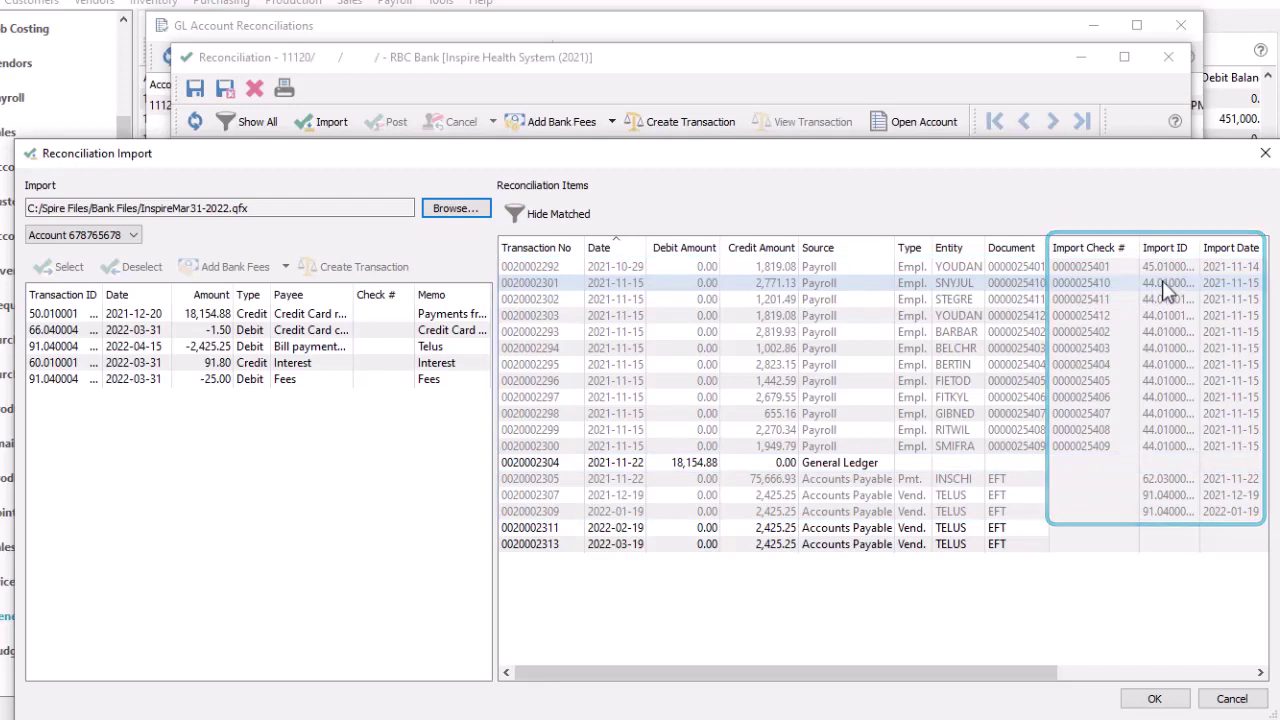
pyautogui.click(1063, 264)
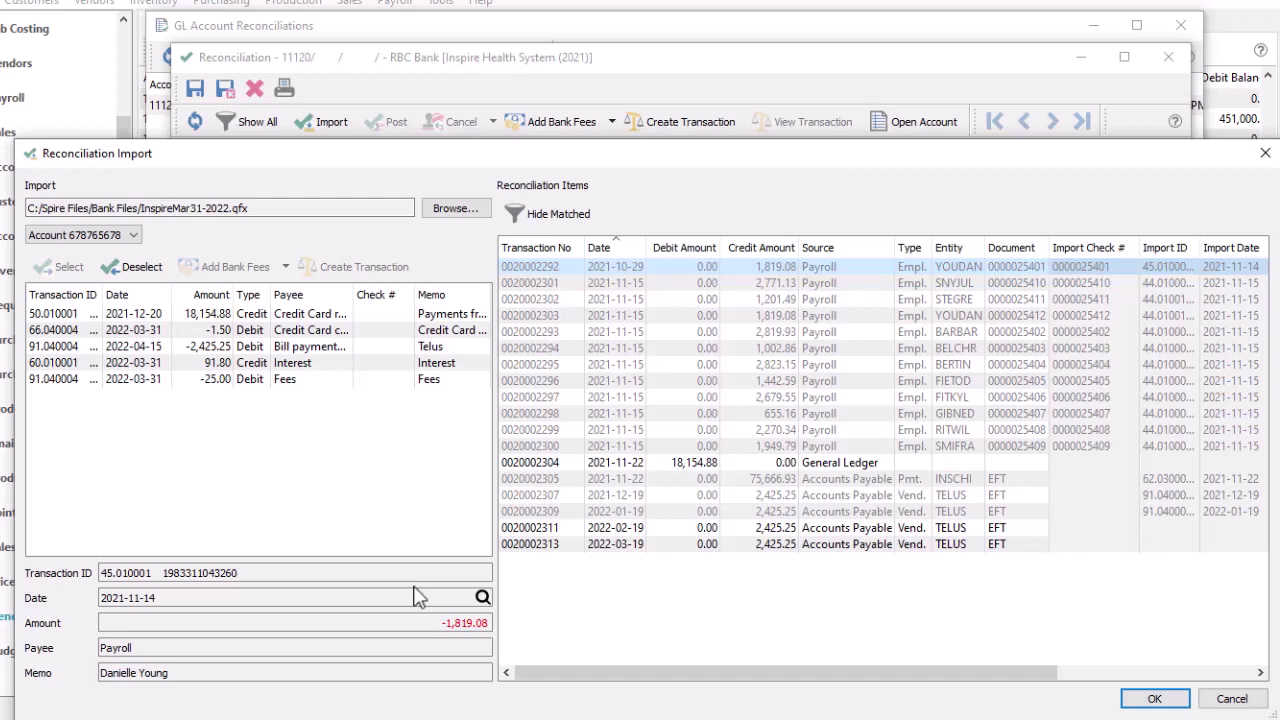
pyautogui.click(158, 268)
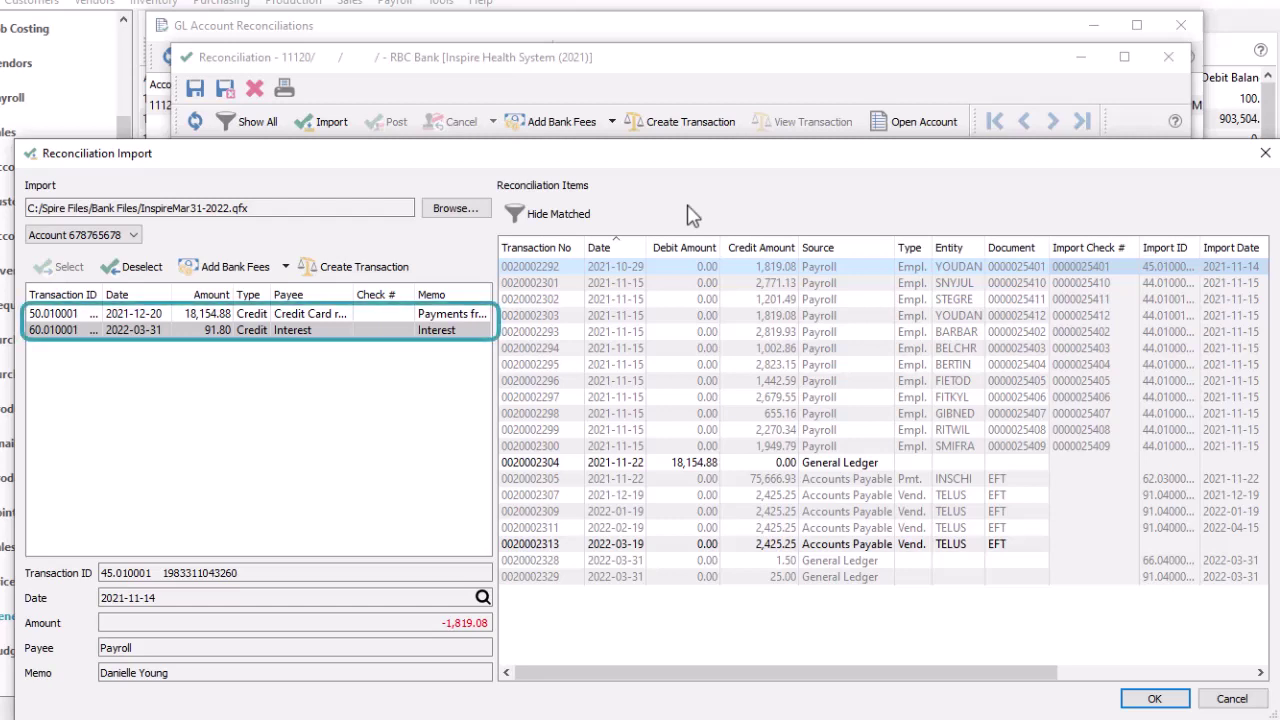
pyautogui.click(700, 463)
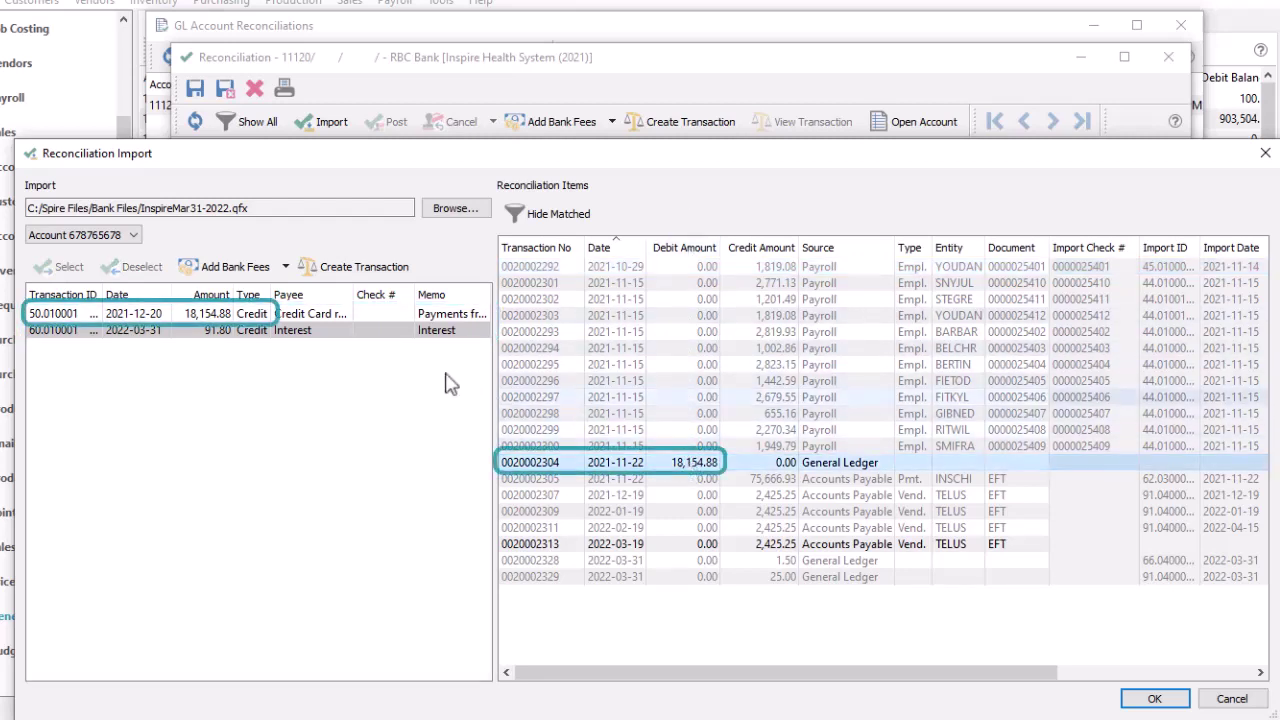
pyautogui.click(242, 315)
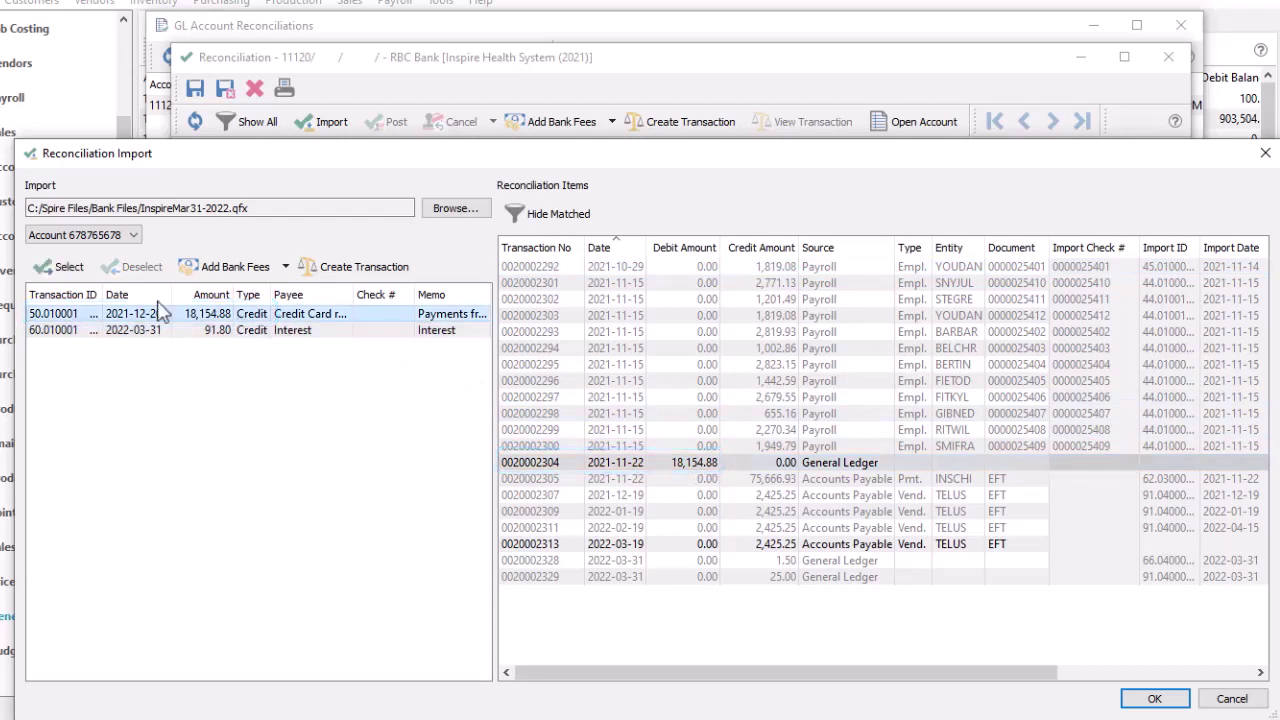
pyautogui.click(68, 267)
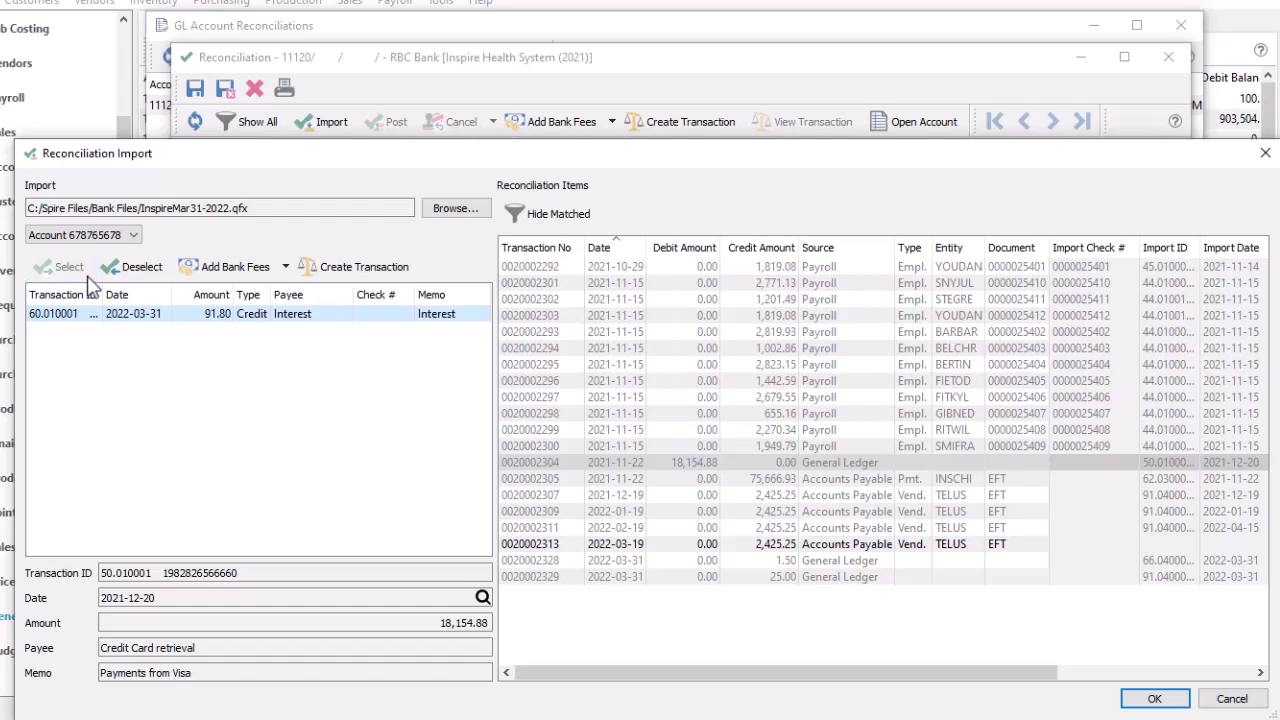
# Step: Hide matched items and record the 91.80 bank interest as Interest Income dated 2022-03-31
pyautogui.click(543, 224)
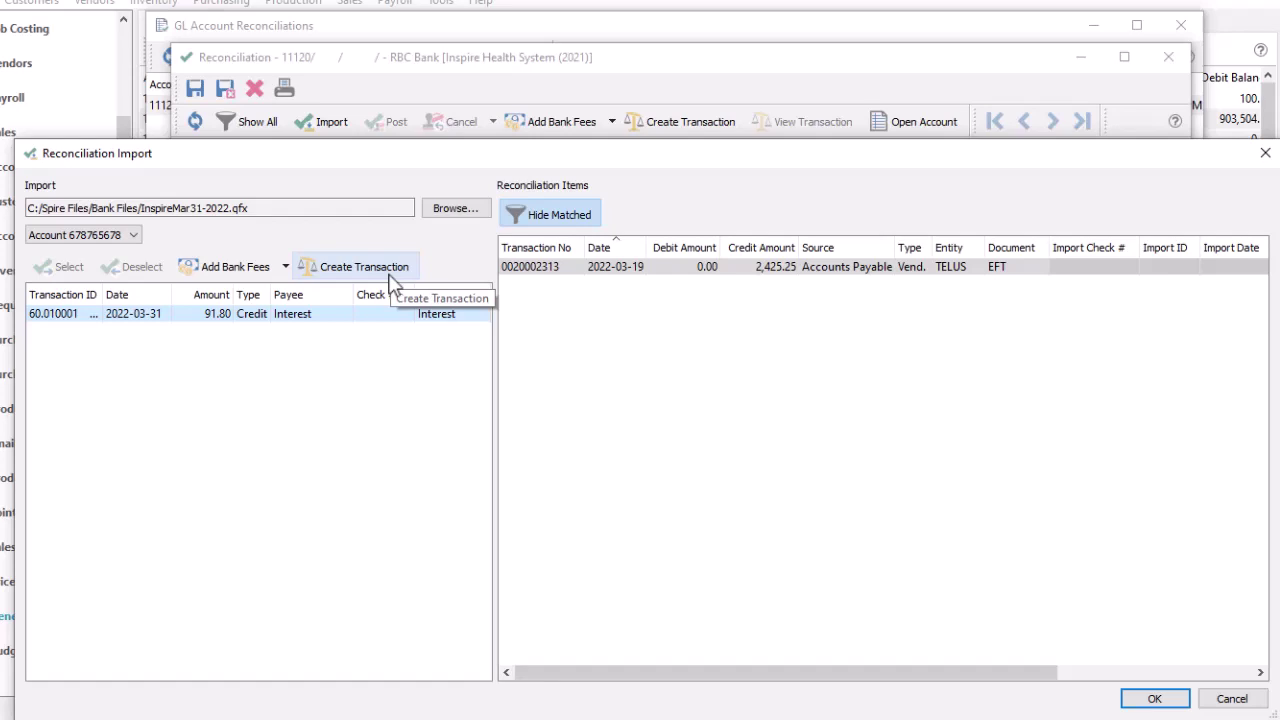
pyautogui.click(286, 267)
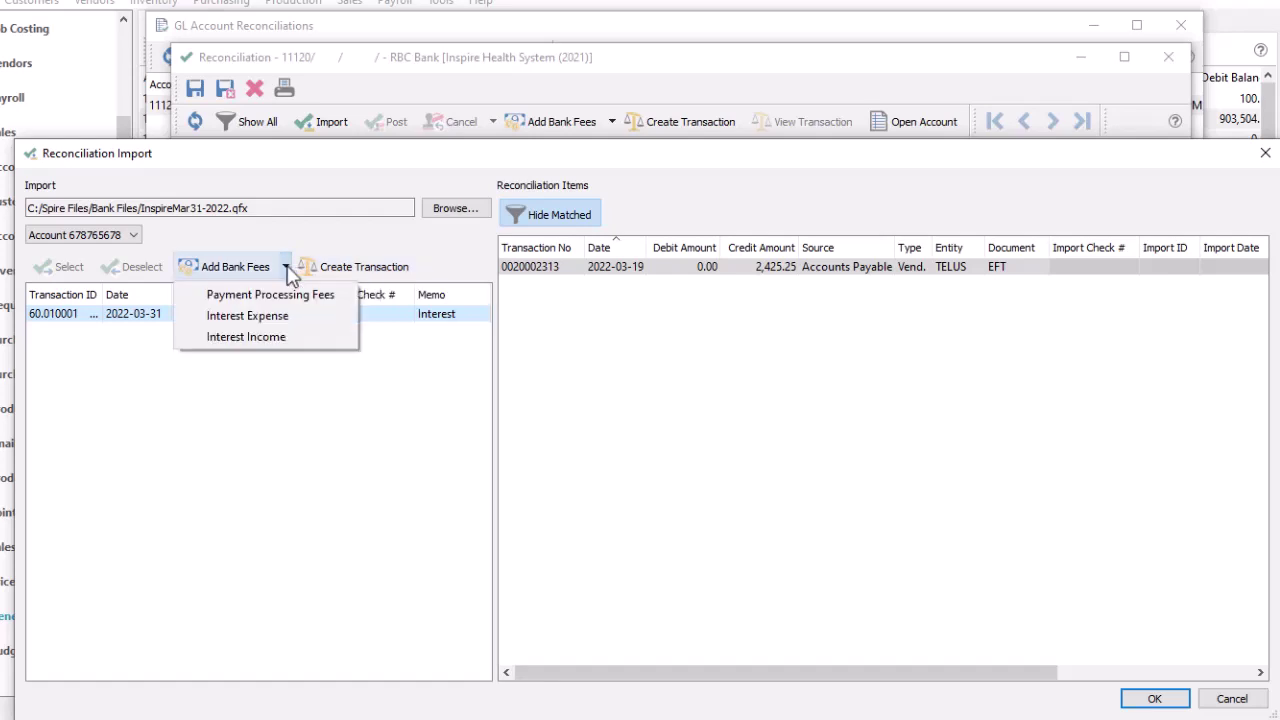
pyautogui.click(294, 339)
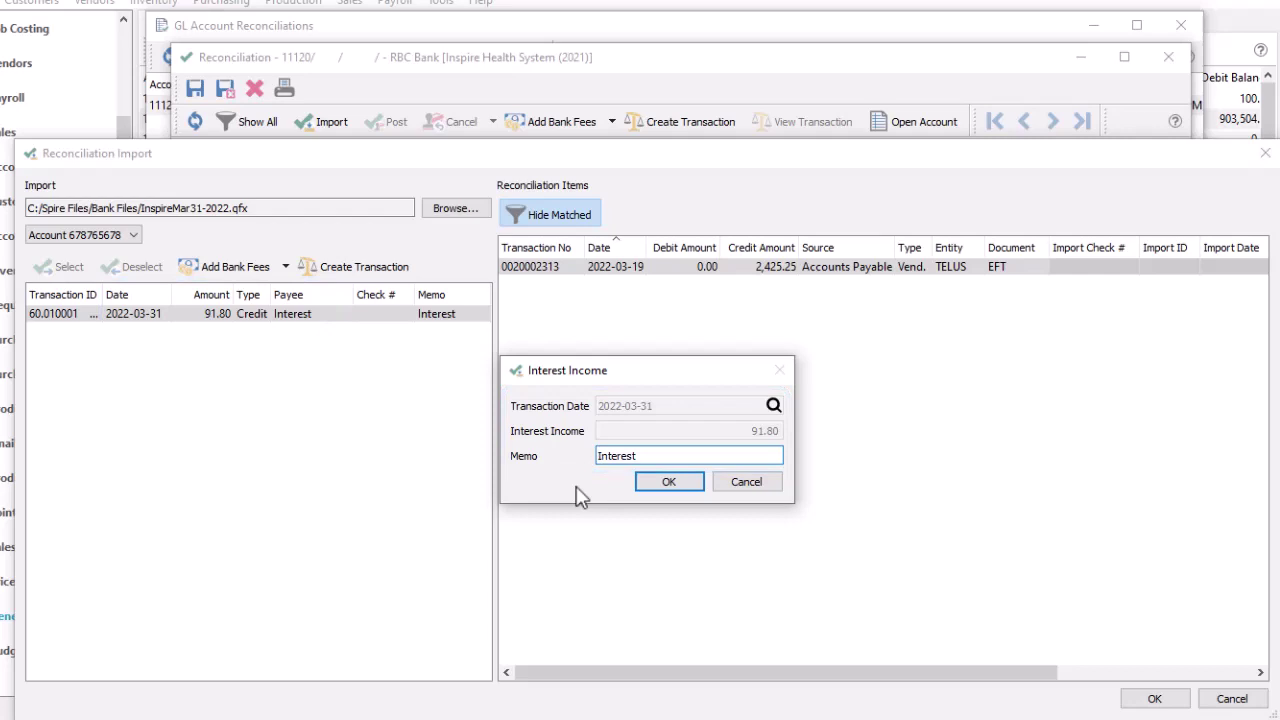
pyautogui.click(664, 483)
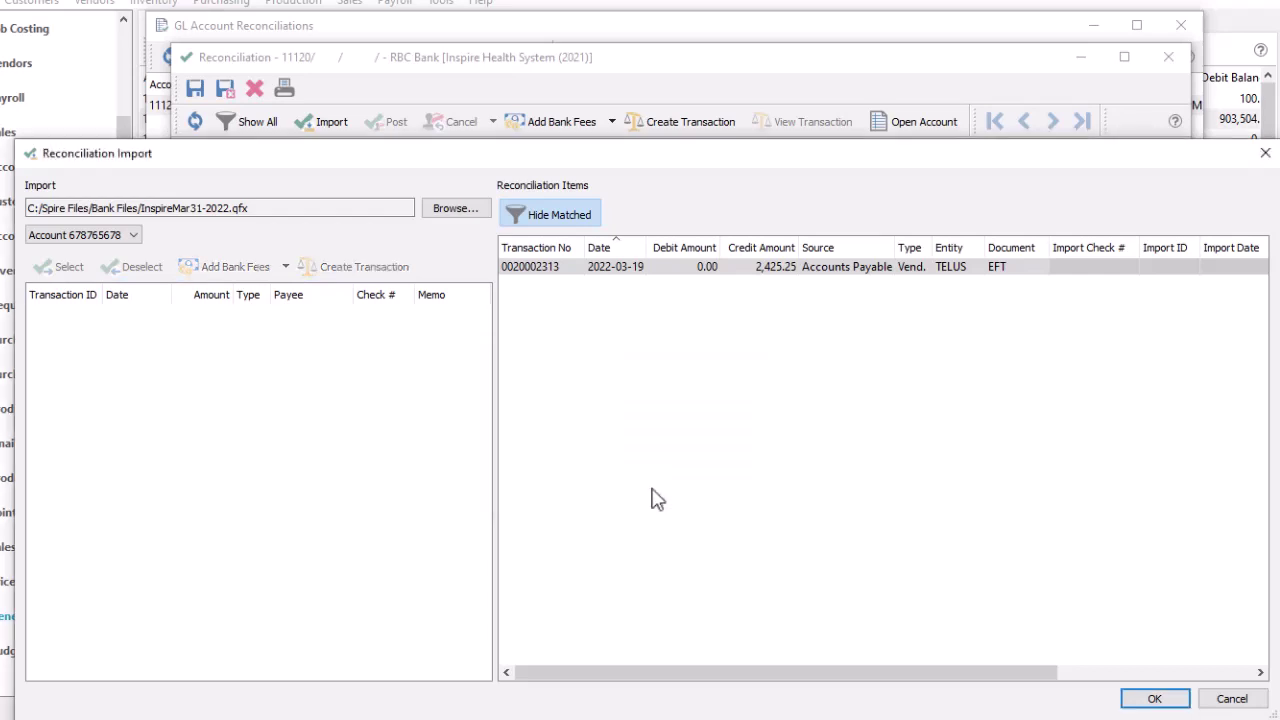
pyautogui.click(1143, 702)
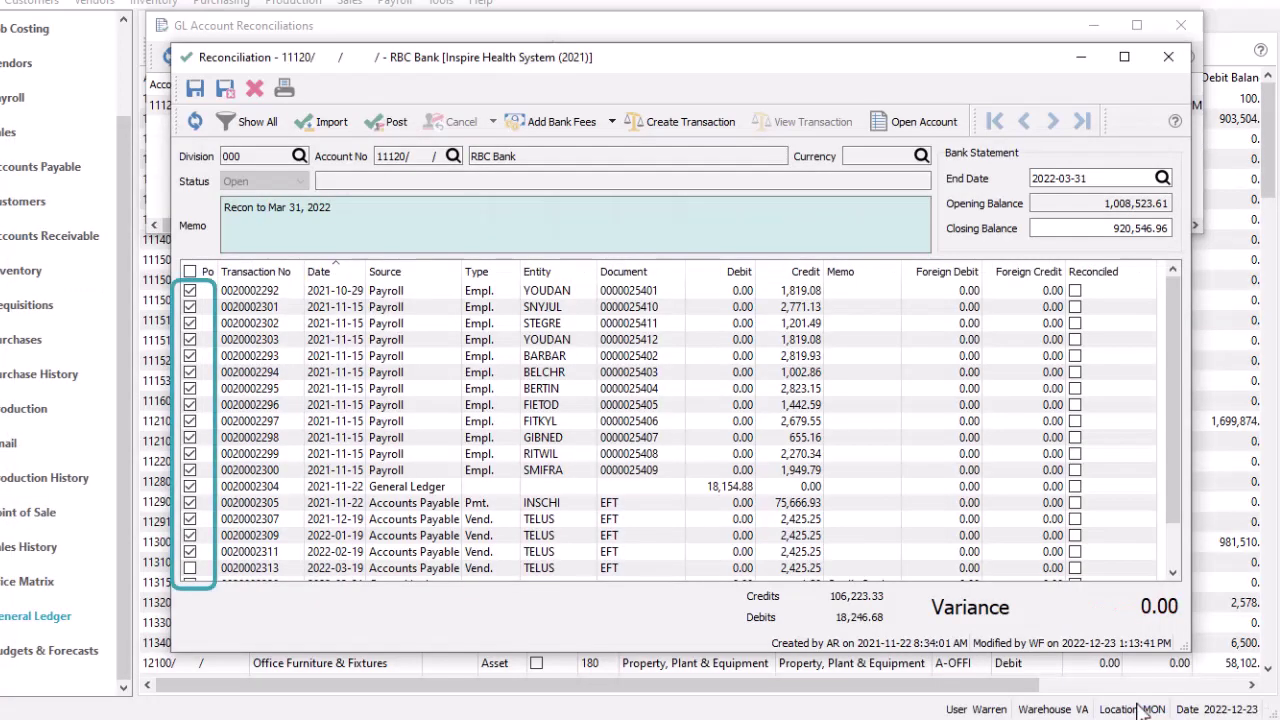